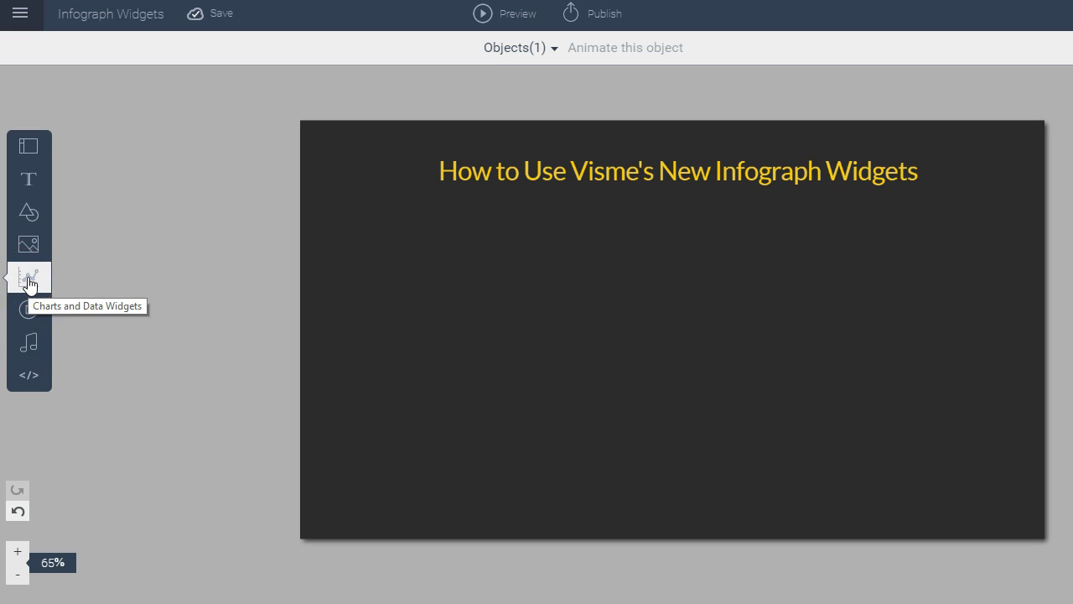
# - Show the Charts and Data Widgets panel beside the slide and scroll through its widget list
pyautogui.click(29, 283)
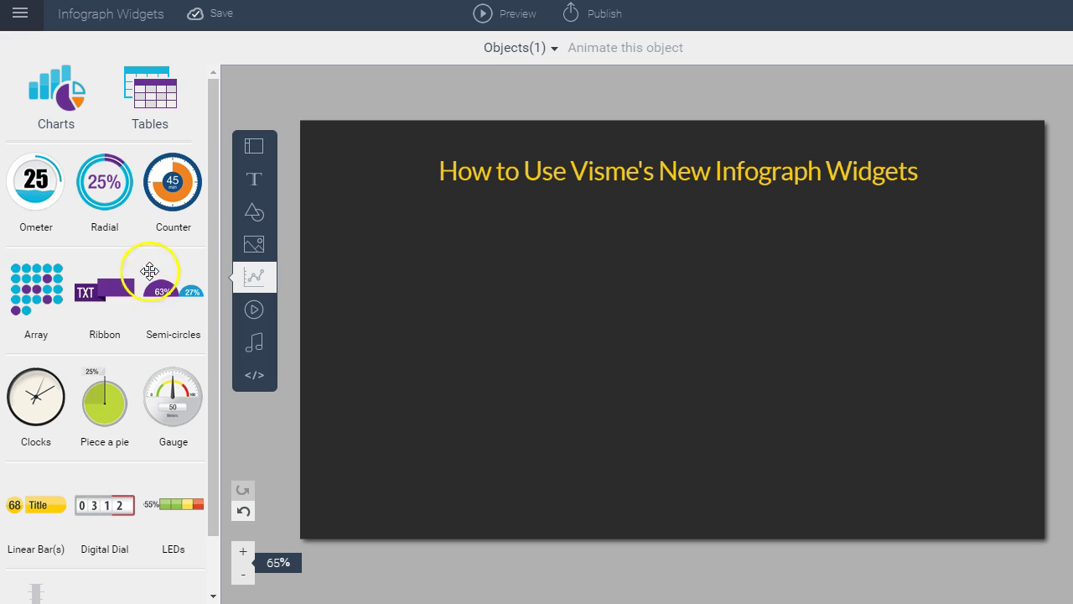
pyautogui.moveTo(215, 187); pyautogui.dragTo(214, 251)
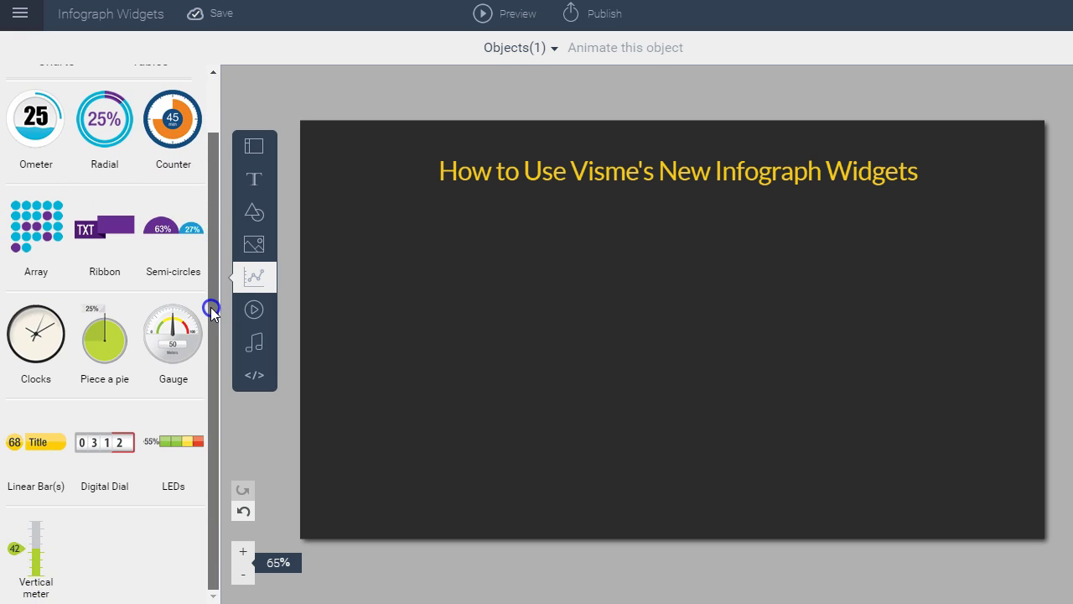
pyautogui.moveTo(216, 252); pyautogui.dragTo(235, 172)
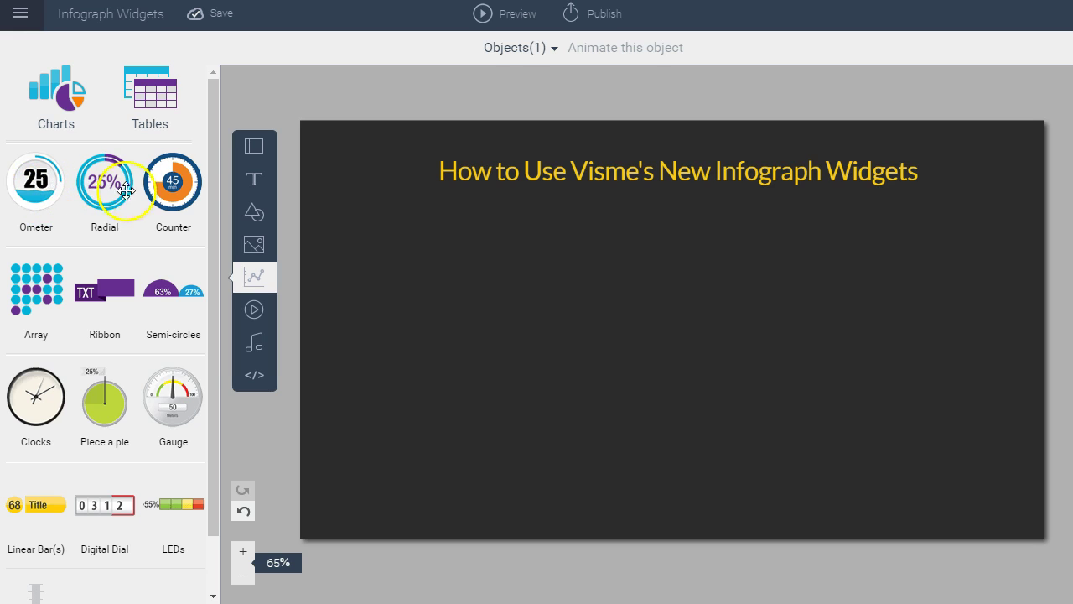
# - Add an Ometer gauge, set its value to 60 and show the optional label 'Percent'
pyautogui.click(40, 188)
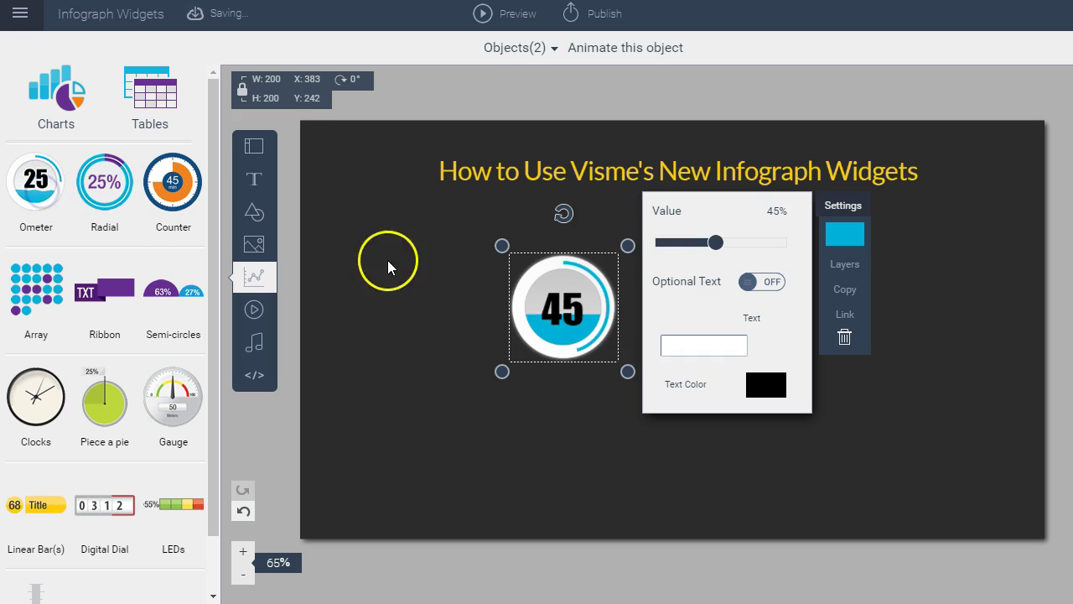
pyautogui.moveTo(529, 293); pyautogui.dragTo(440, 291)
pyautogui.click(770, 211)
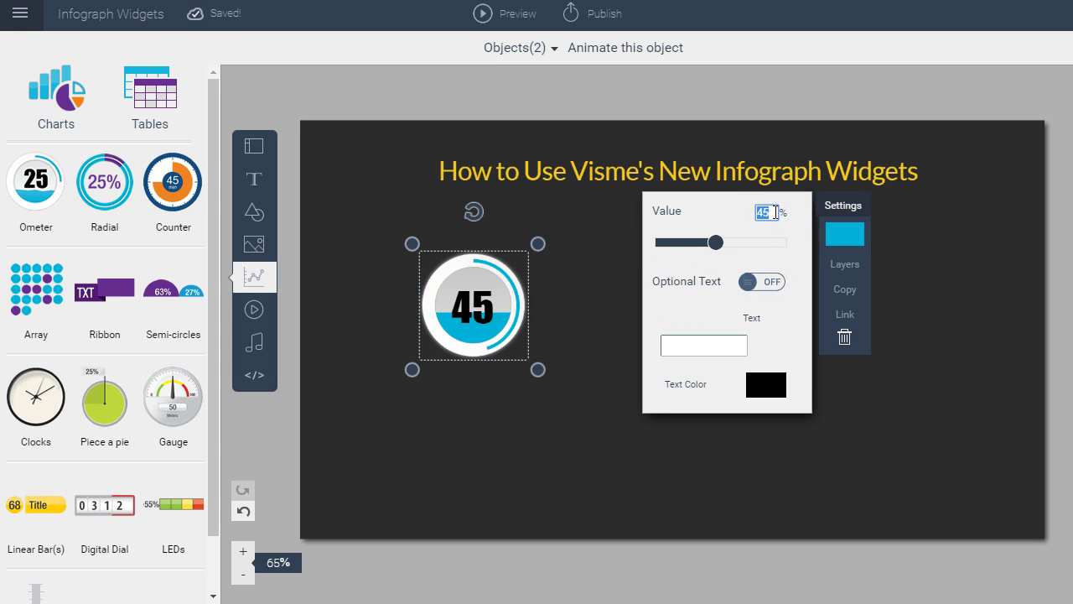
pyautogui.press('Return')
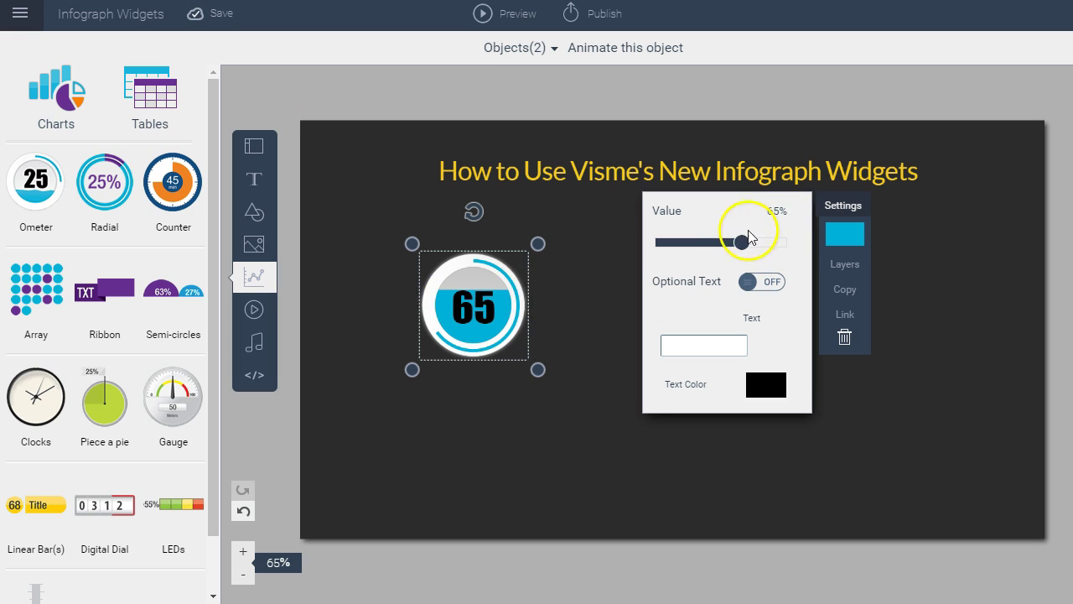
pyautogui.moveTo(741, 242); pyautogui.dragTo(735, 263)
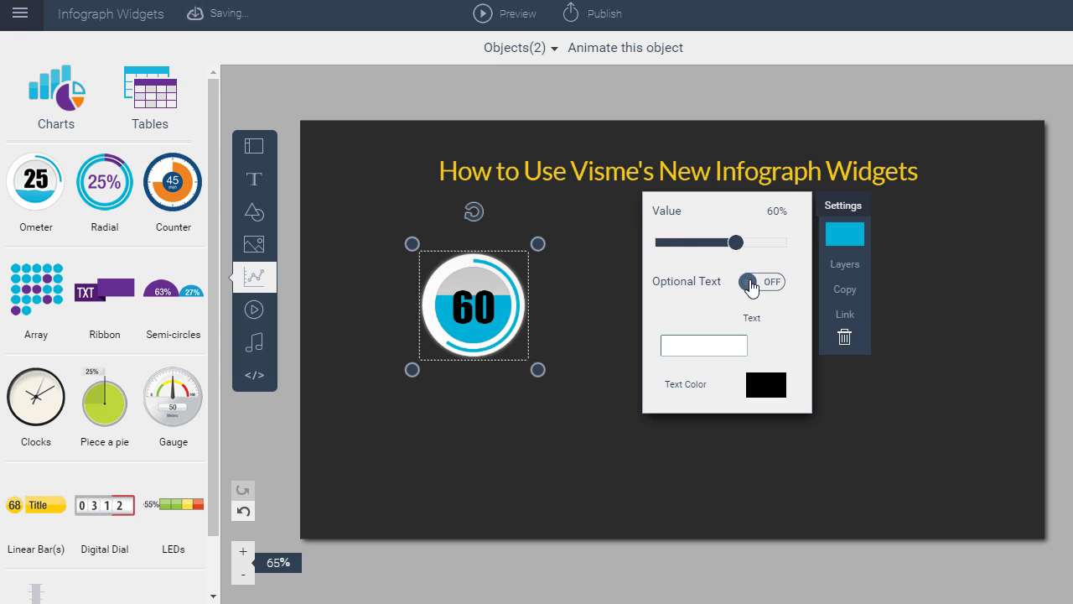
pyautogui.click(748, 282)
pyautogui.moveTo(712, 344); pyautogui.dragTo(669, 346)
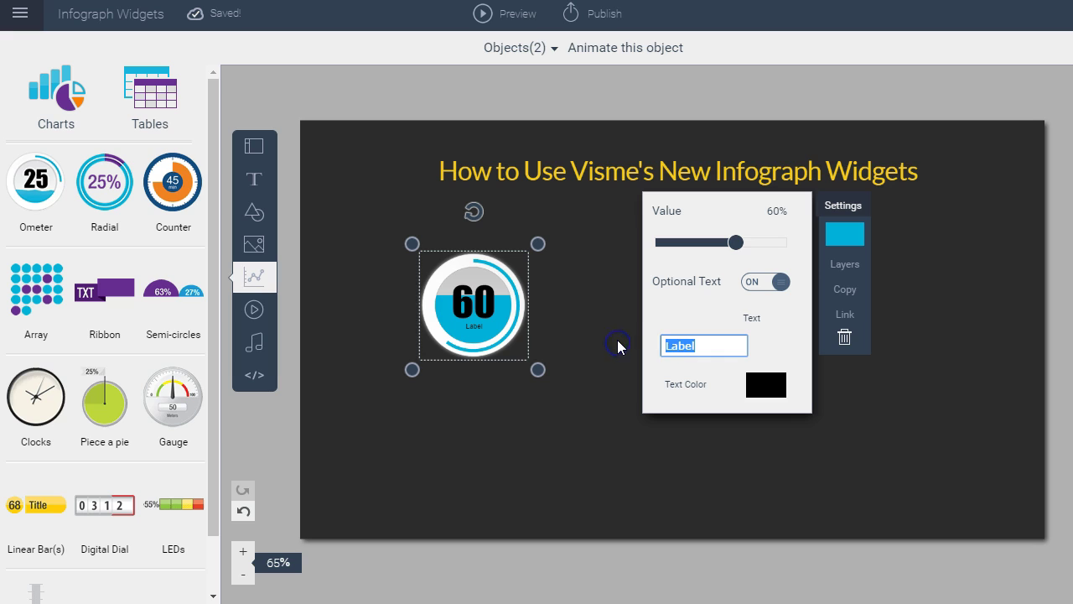
pyautogui.write('Percent')
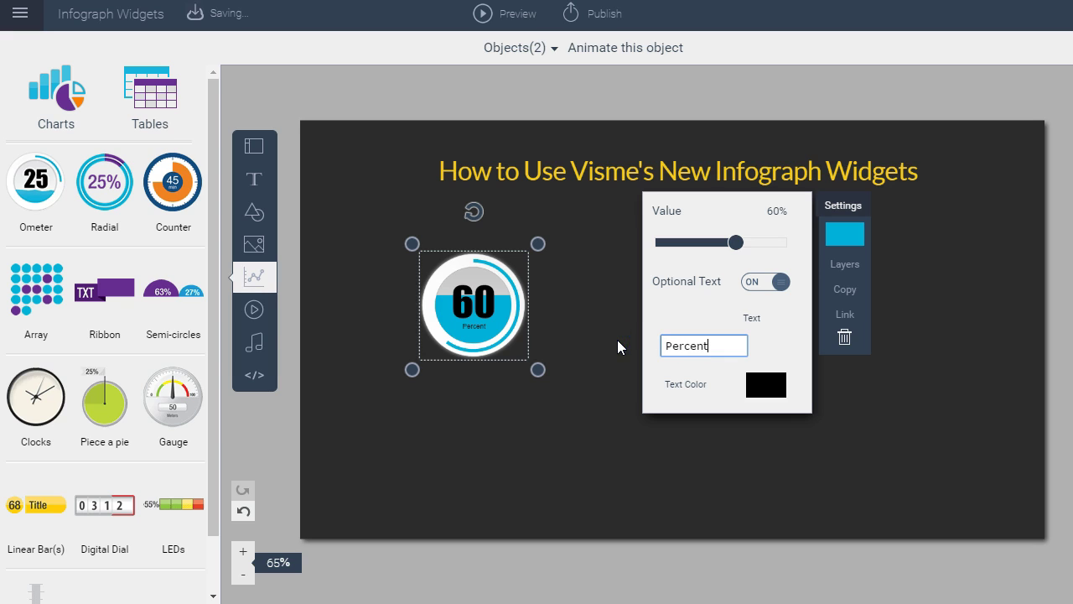
# - Make the gauge text teal and the gauge orange, then enlarge it to 305×305 on the left
pyautogui.click(752, 384)
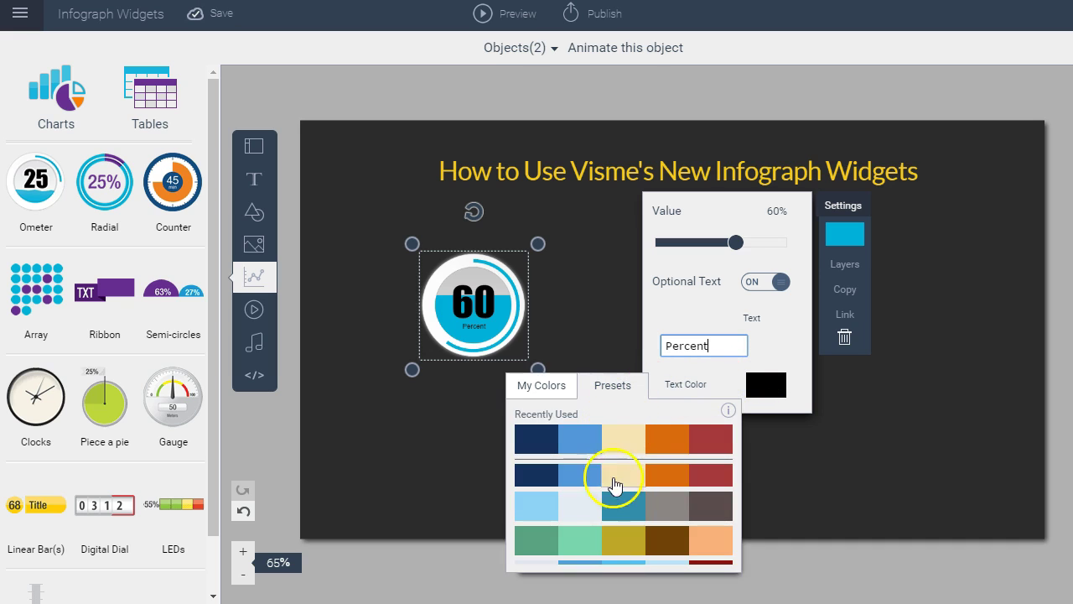
pyautogui.click(623, 505)
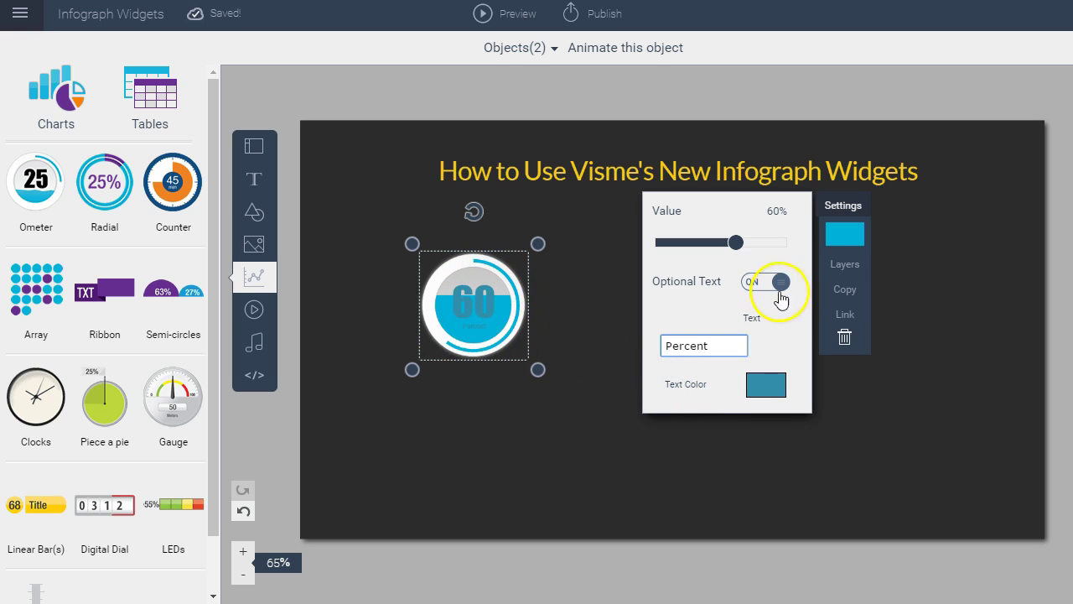
pyautogui.click(841, 233)
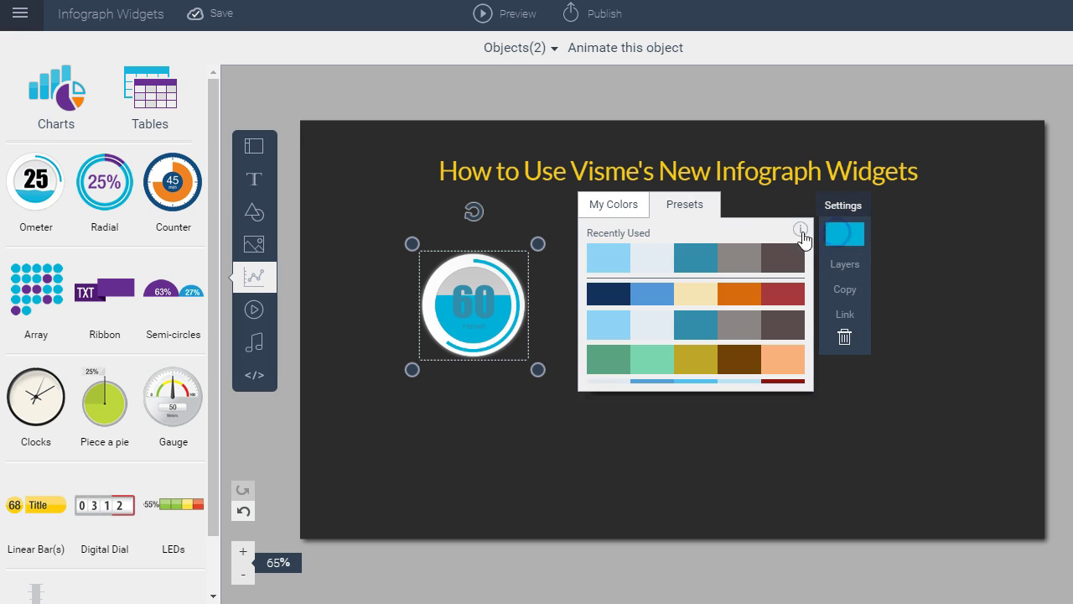
pyautogui.click(743, 257)
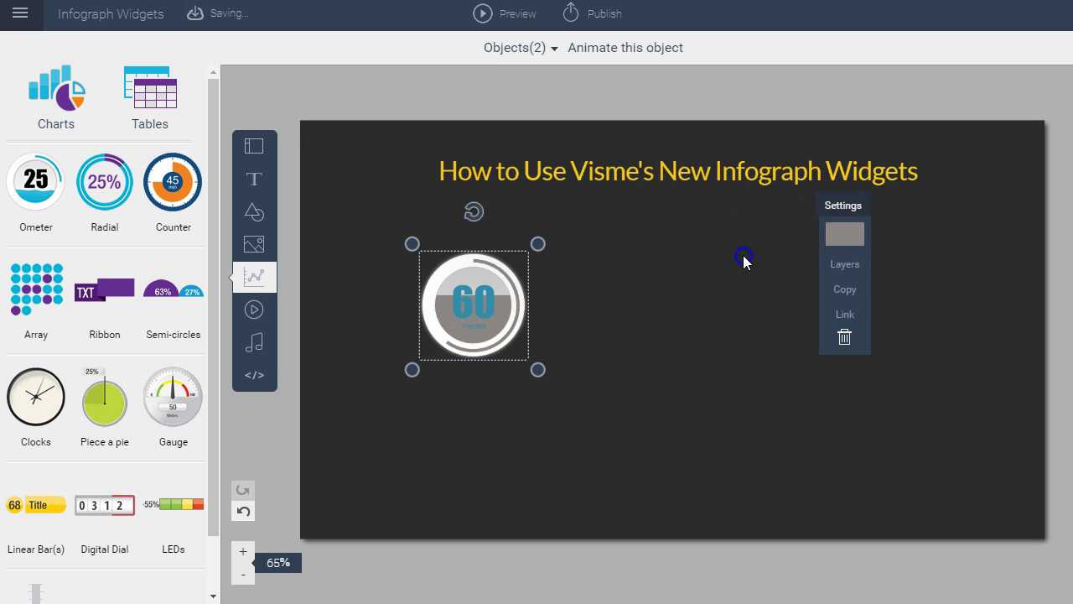
pyautogui.click(843, 233)
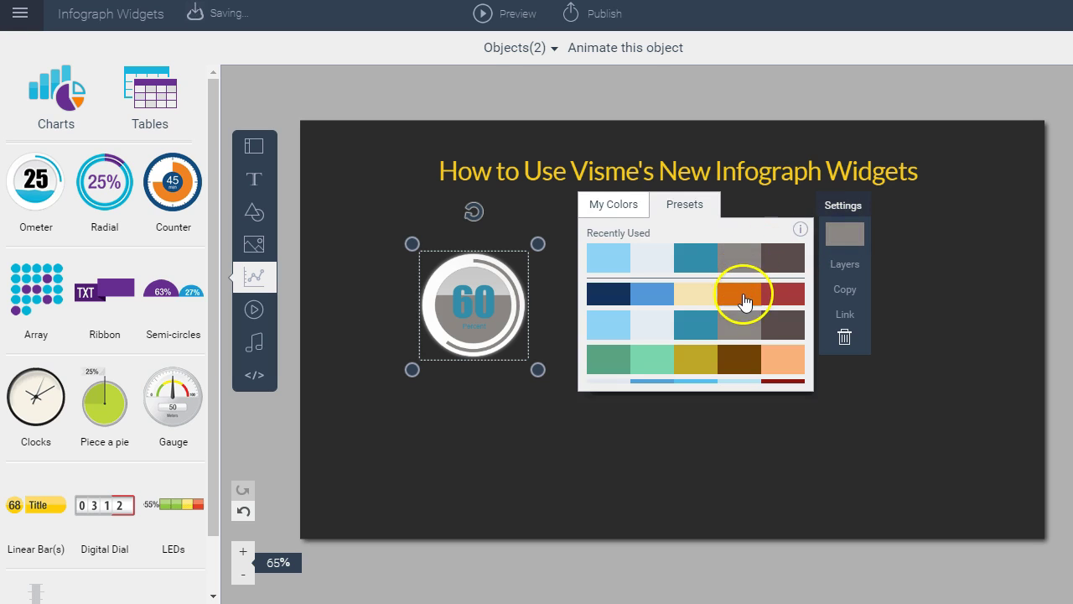
pyautogui.click(743, 295)
pyautogui.moveTo(479, 310); pyautogui.dragTo(401, 266)
pyautogui.moveTo(462, 331); pyautogui.dragTo(541, 381)
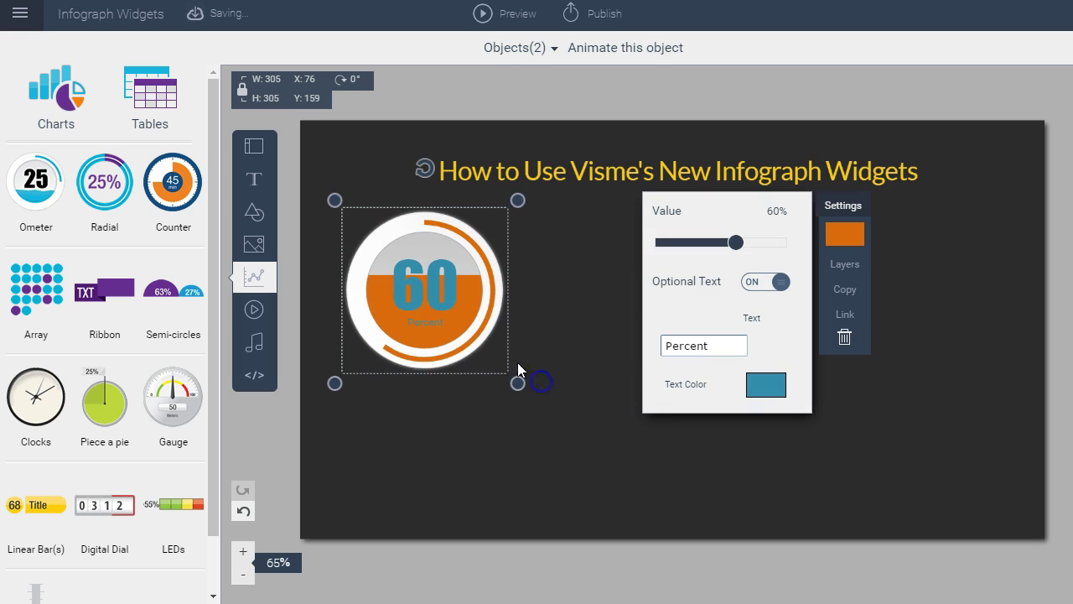
# - Add a Radial ring, enlarge it to 322 wide and place it beside the gauge
pyautogui.click(553, 327)
pyautogui.click(104, 181)
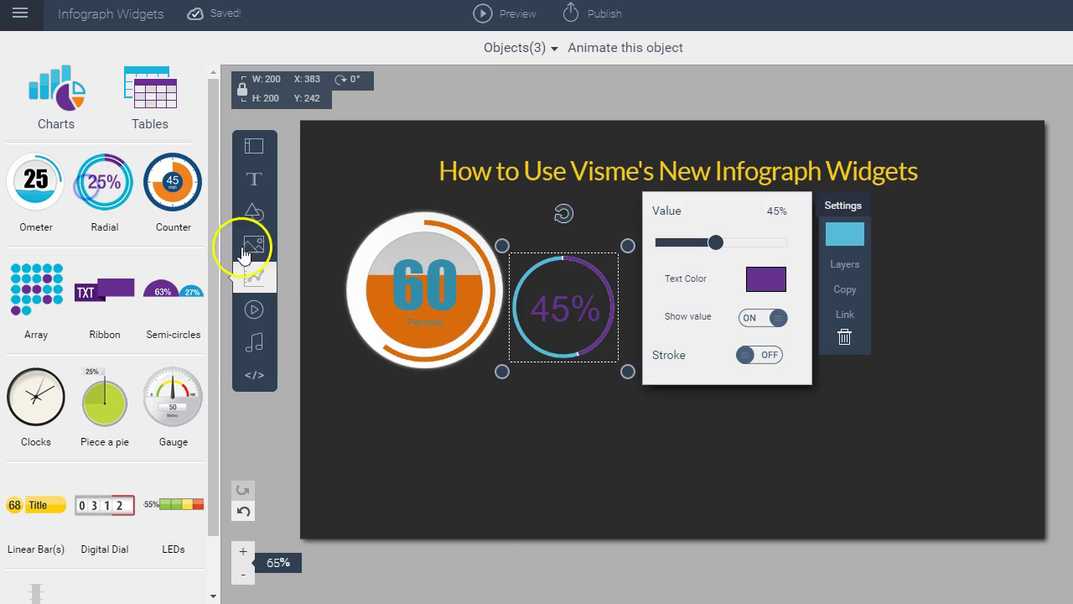
pyautogui.moveTo(586, 335); pyautogui.dragTo(606, 296)
pyautogui.click(606, 297)
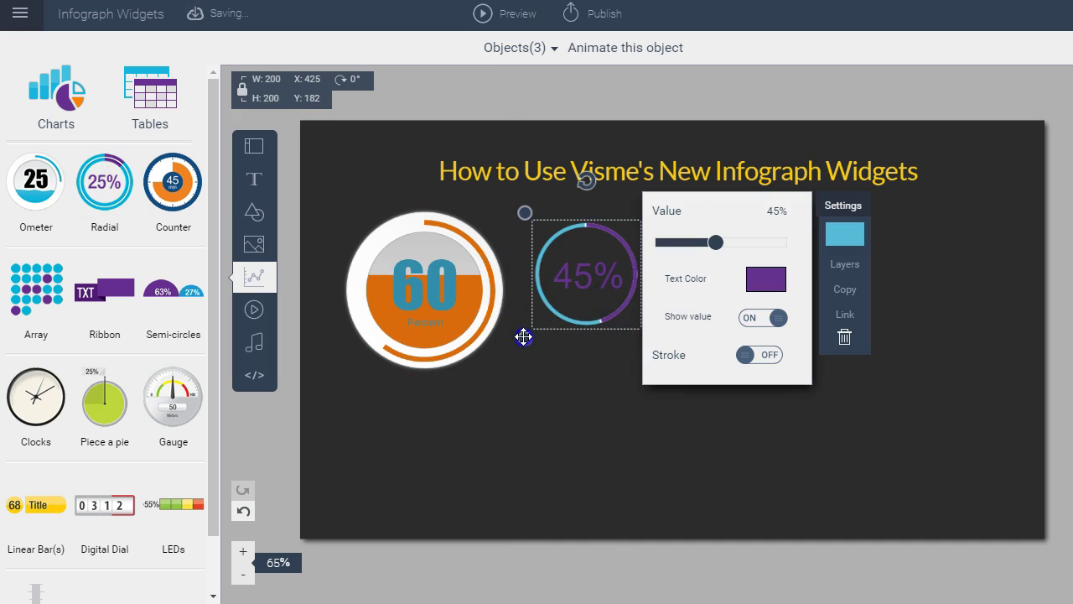
pyautogui.moveTo(525, 338); pyautogui.dragTo(458, 405)
pyautogui.moveTo(574, 354); pyautogui.dragTo(622, 337)
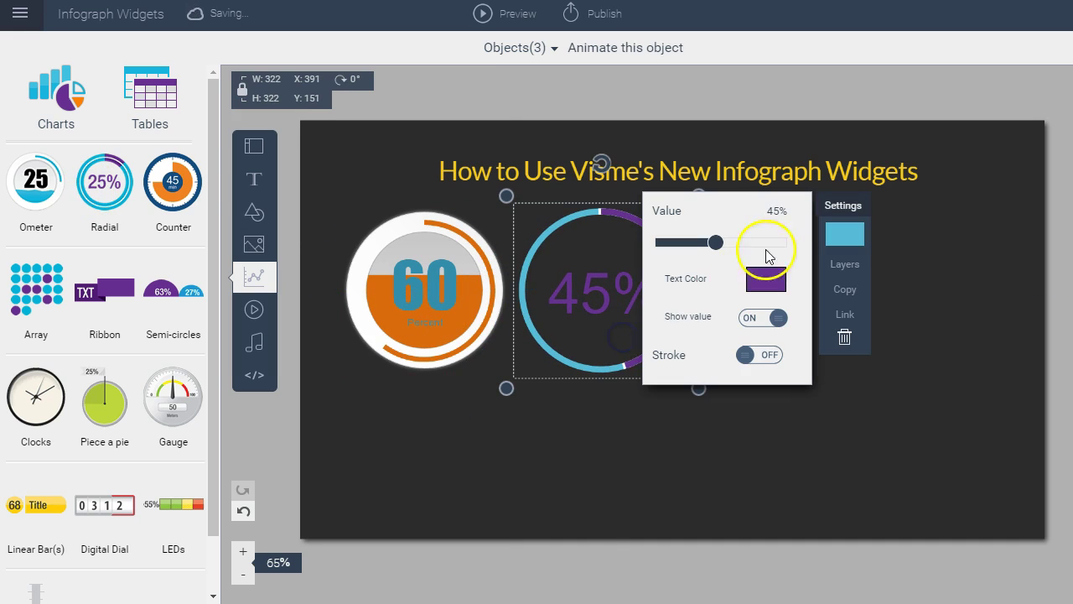
# - Make the ring's 45% text orange, leaving the stroke off
pyautogui.click(774, 210)
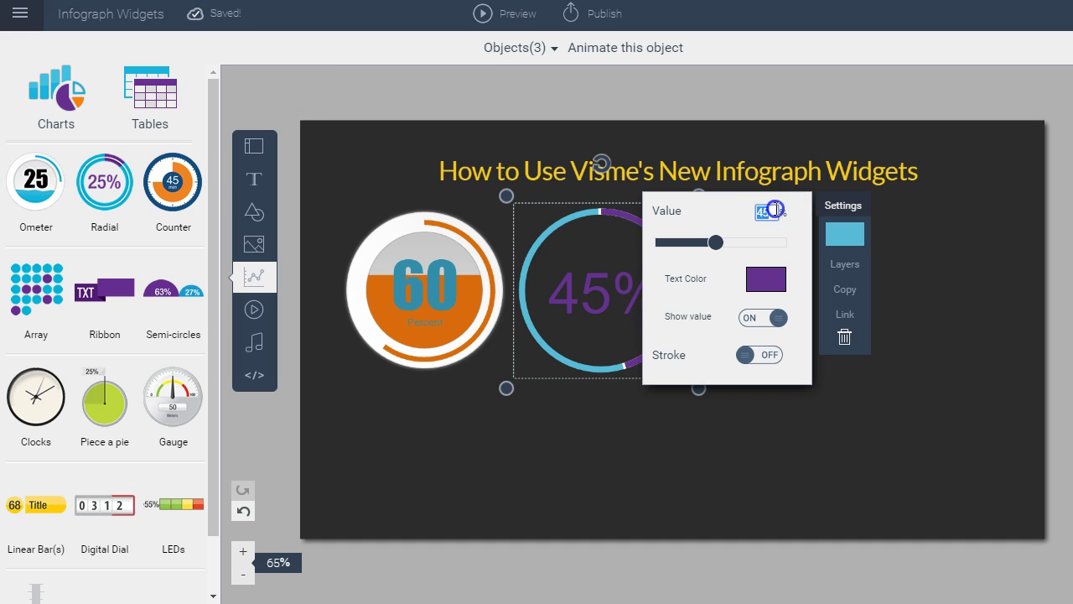
pyautogui.click(765, 281)
pyautogui.click(687, 323)
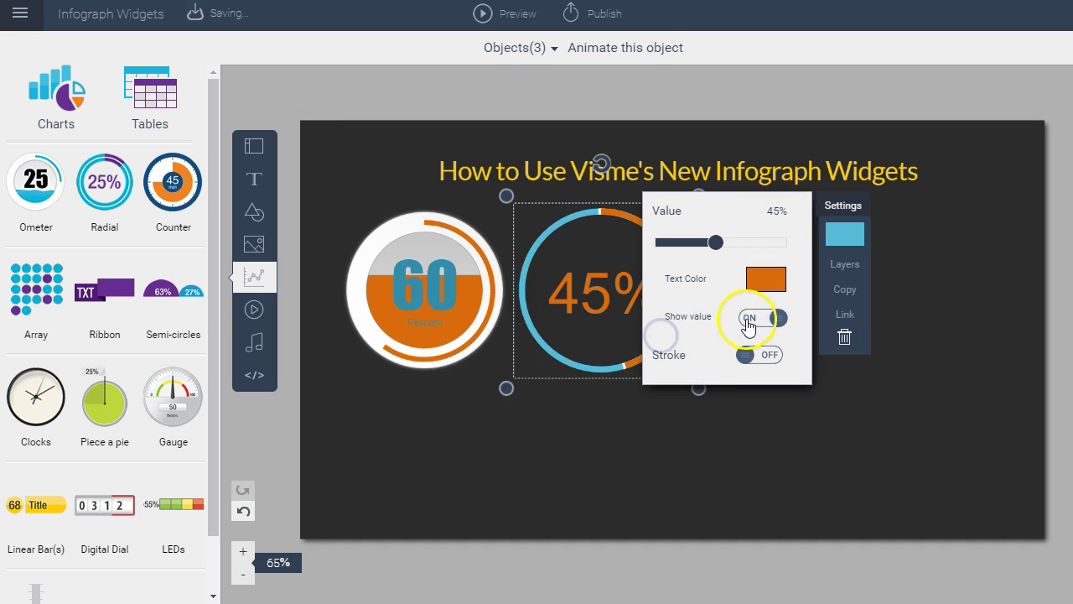
pyautogui.click(770, 362)
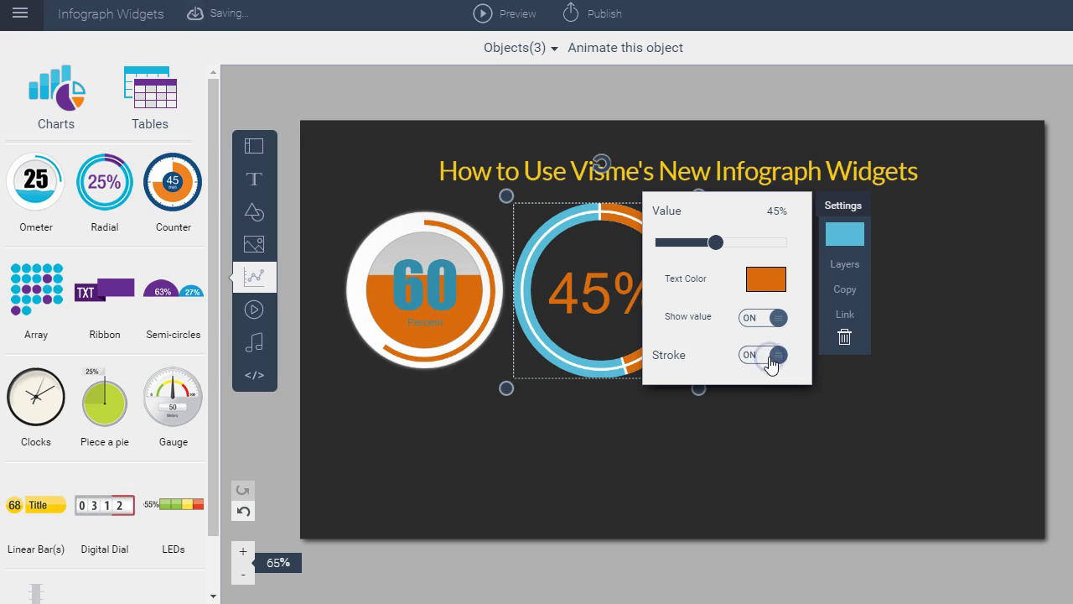
pyautogui.click(762, 361)
pyautogui.click(746, 434)
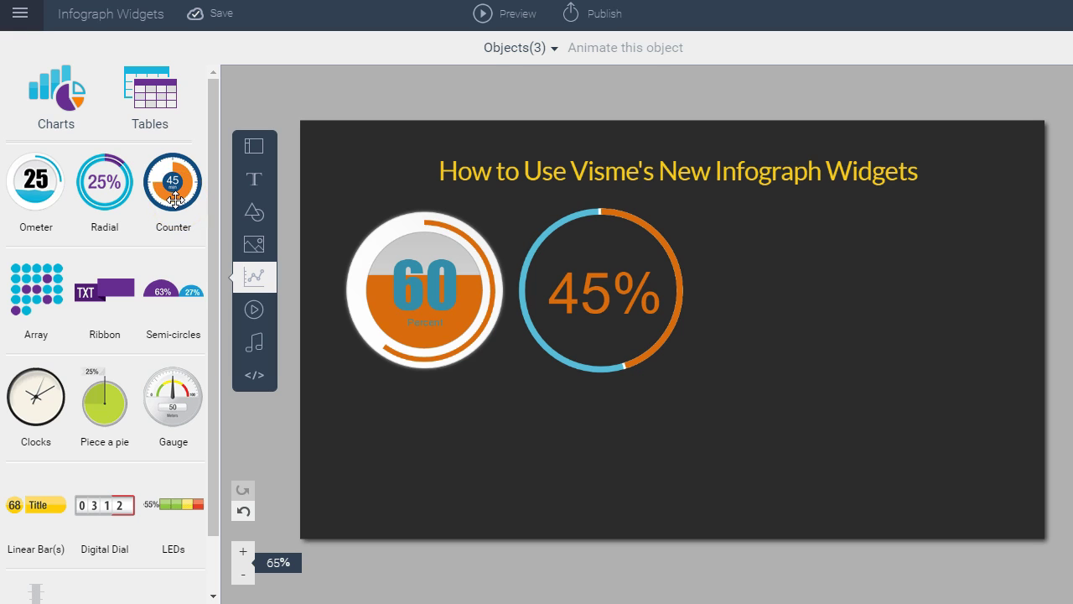
# - Add a people-icon Array widget, enlarge it and move it to the slide's upper right
pyautogui.click(25, 289)
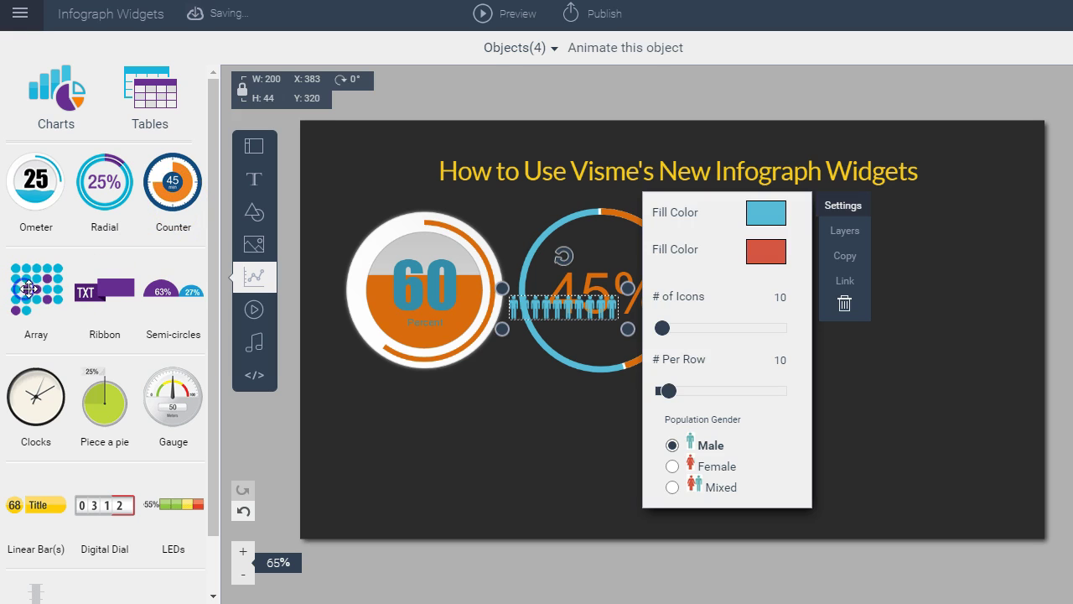
pyautogui.moveTo(499, 342); pyautogui.dragTo(379, 444)
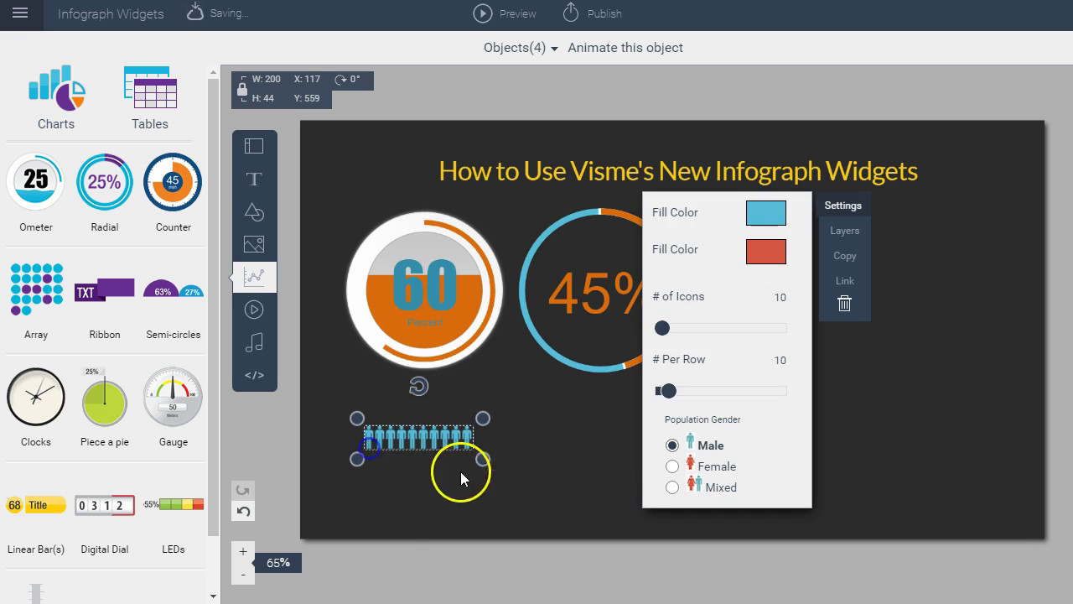
pyautogui.moveTo(483, 459); pyautogui.dragTo(625, 506)
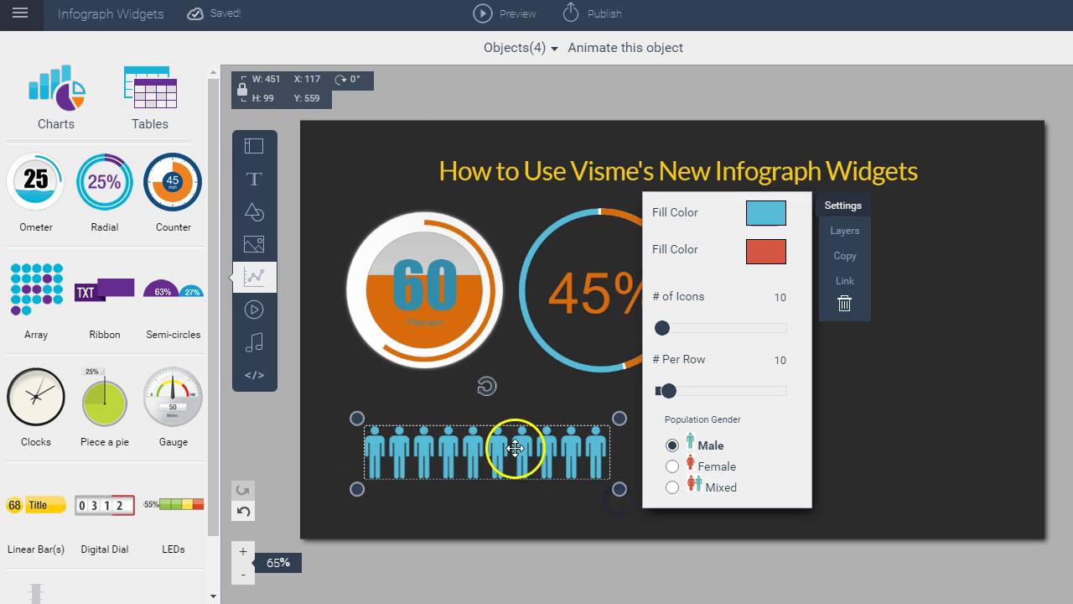
pyautogui.moveTo(513, 445); pyautogui.dragTo(881, 232)
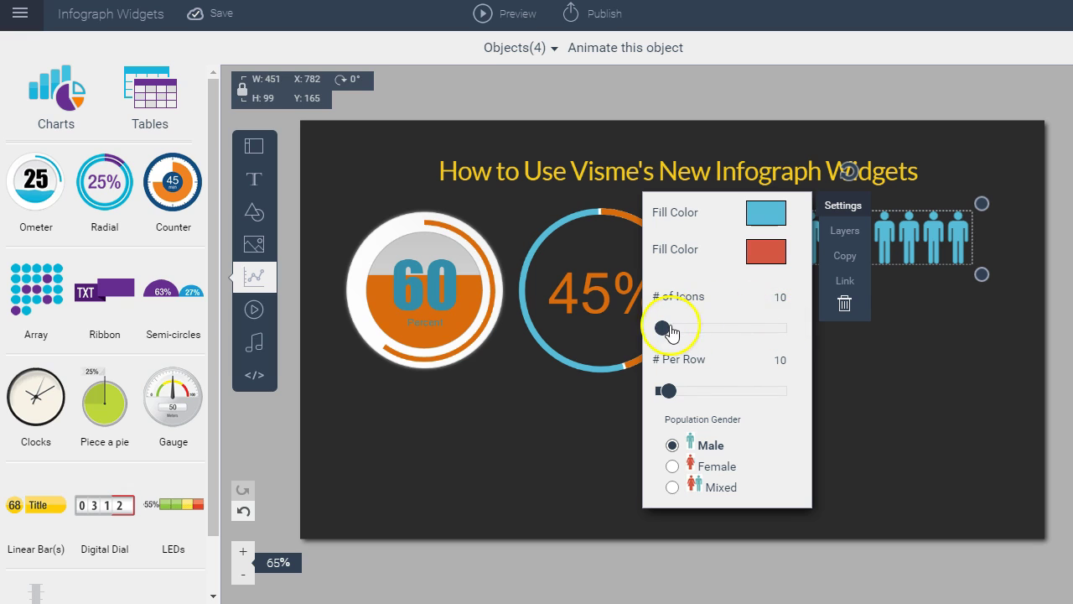
# - Set the people icons' fill colours to orange and dark red
pyautogui.moveTo(662, 328)
pyautogui.mouseDown()
pyautogui.moveTo(718, 329)
pyautogui.moveTo(664, 328)
pyautogui.mouseUp()
pyautogui.click(762, 210)
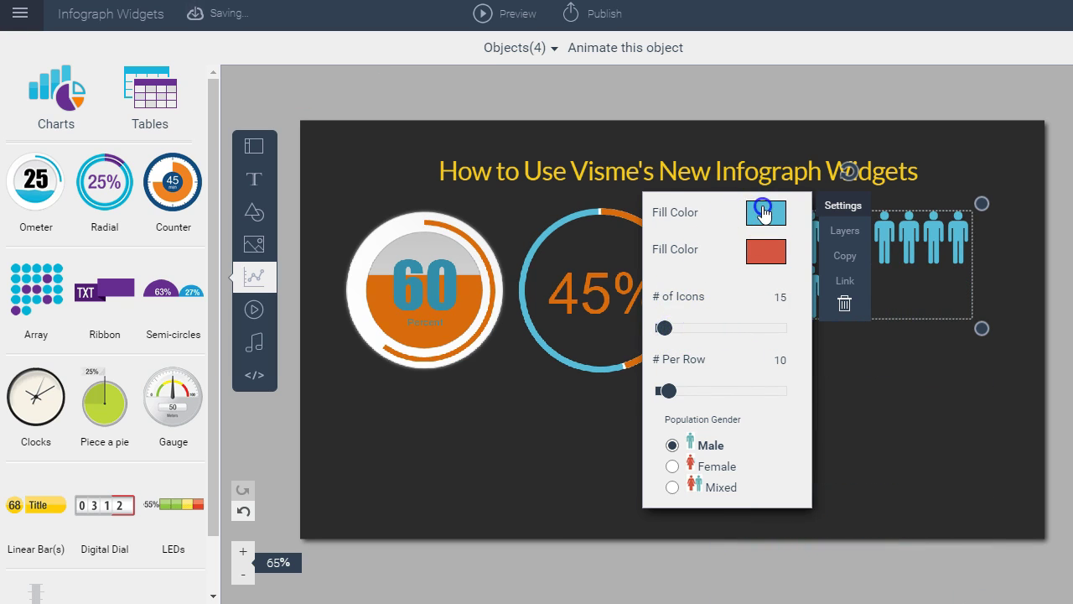
pyautogui.click(670, 265)
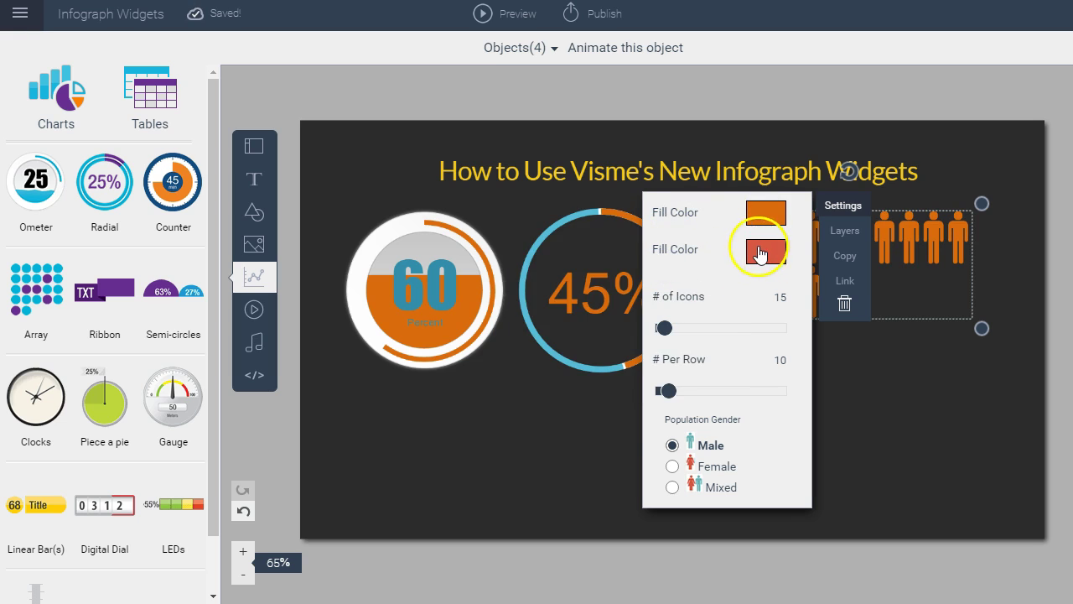
pyautogui.click(759, 254)
pyautogui.click(709, 307)
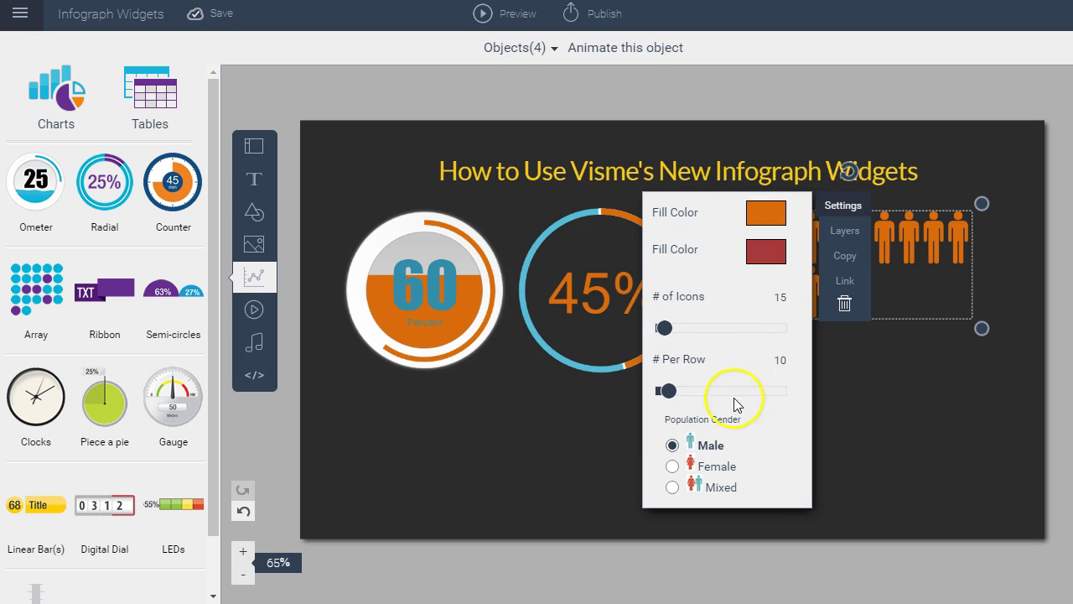
# - Set the array to 20 icons with 10 per row
pyautogui.moveTo(667, 390)
pyautogui.mouseDown()
pyautogui.moveTo(689, 394)
pyautogui.moveTo(667, 390)
pyautogui.mouseUp()
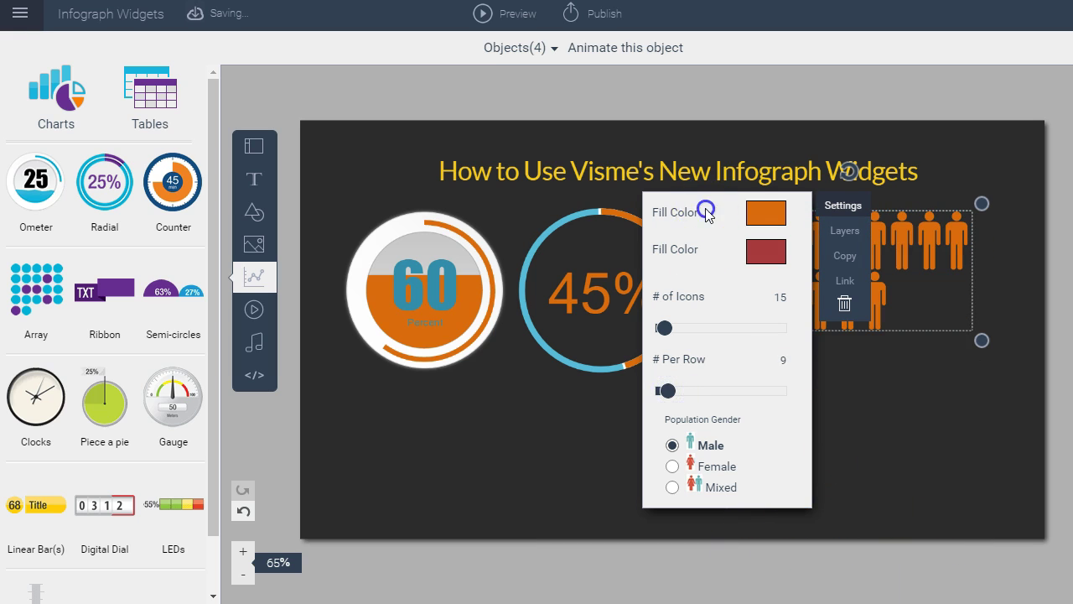
pyautogui.moveTo(706, 212); pyautogui.dragTo(546, 204)
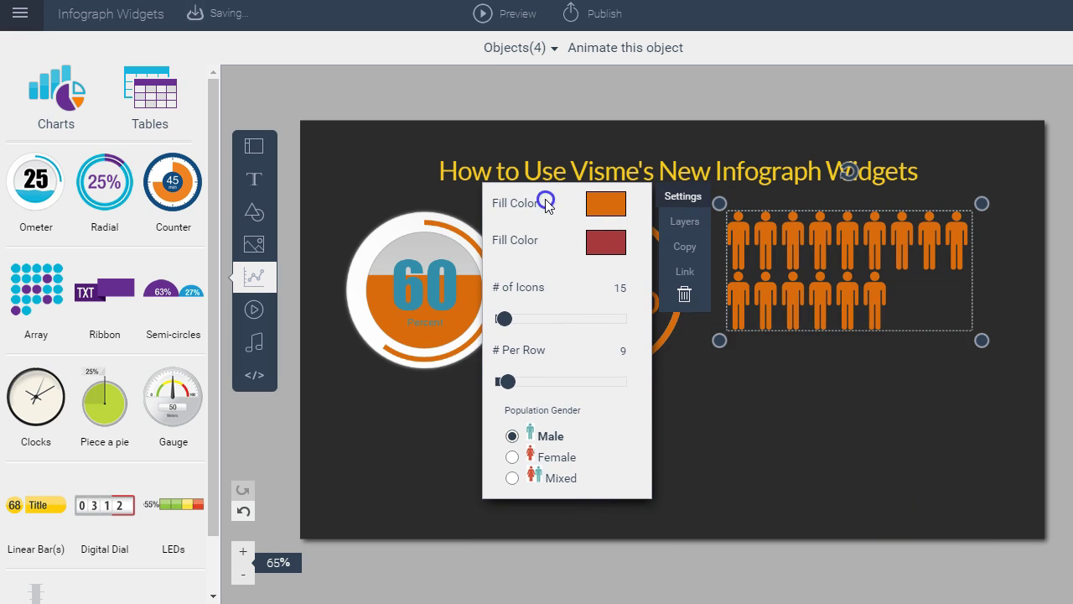
pyautogui.doubleClick(621, 288)
pyautogui.press('Return')
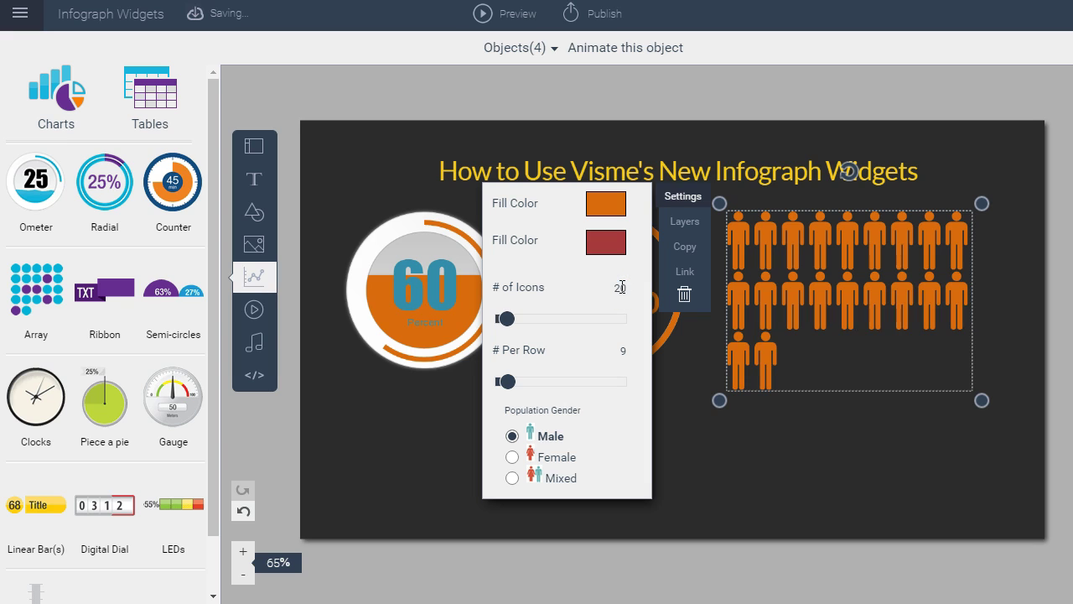
pyautogui.doubleClick(621, 351)
pyautogui.write('10')
pyautogui.press('Return')
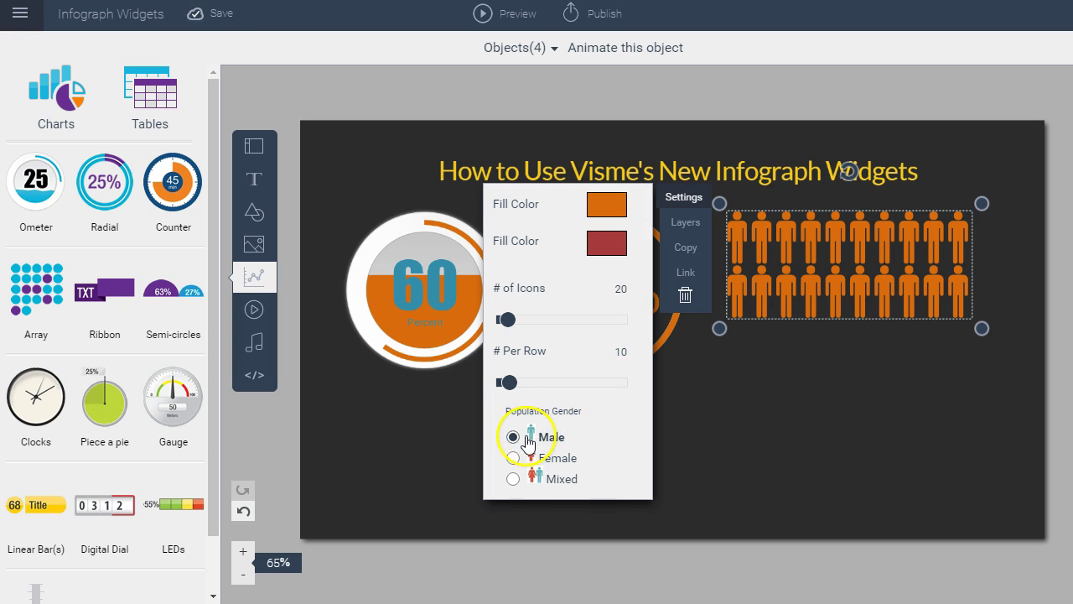
# - Choose male figures and shrink the array to sit right of the 45% ring
pyautogui.click(512, 479)
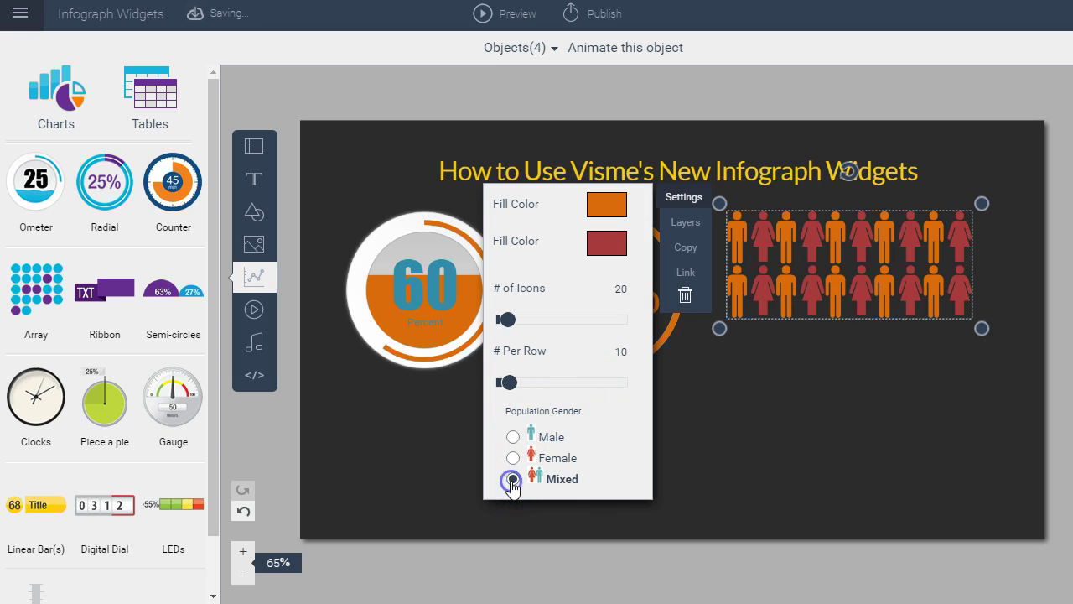
pyautogui.click(513, 458)
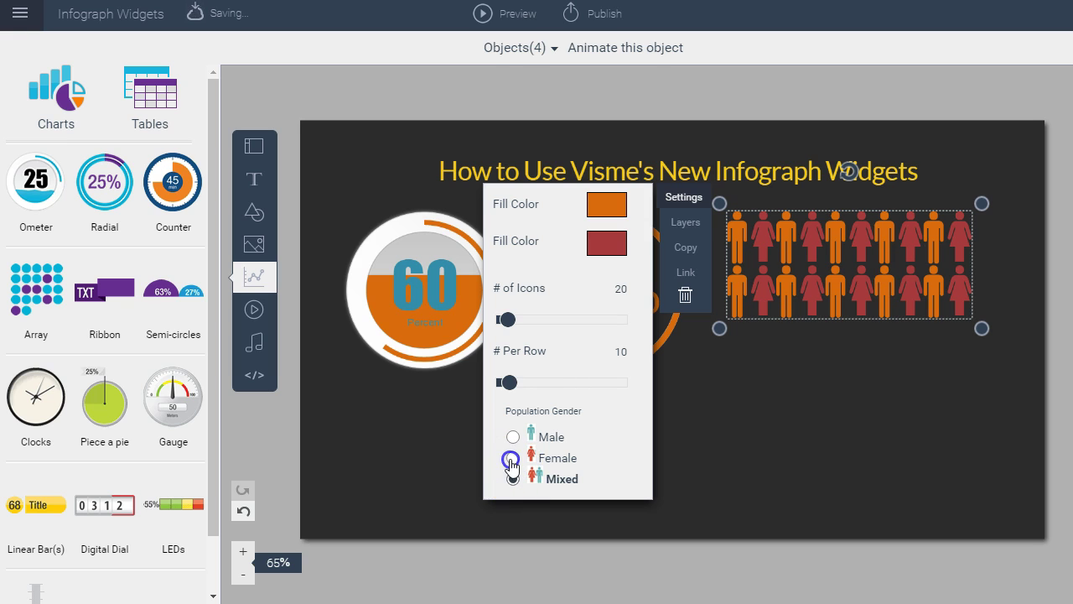
pyautogui.click(512, 437)
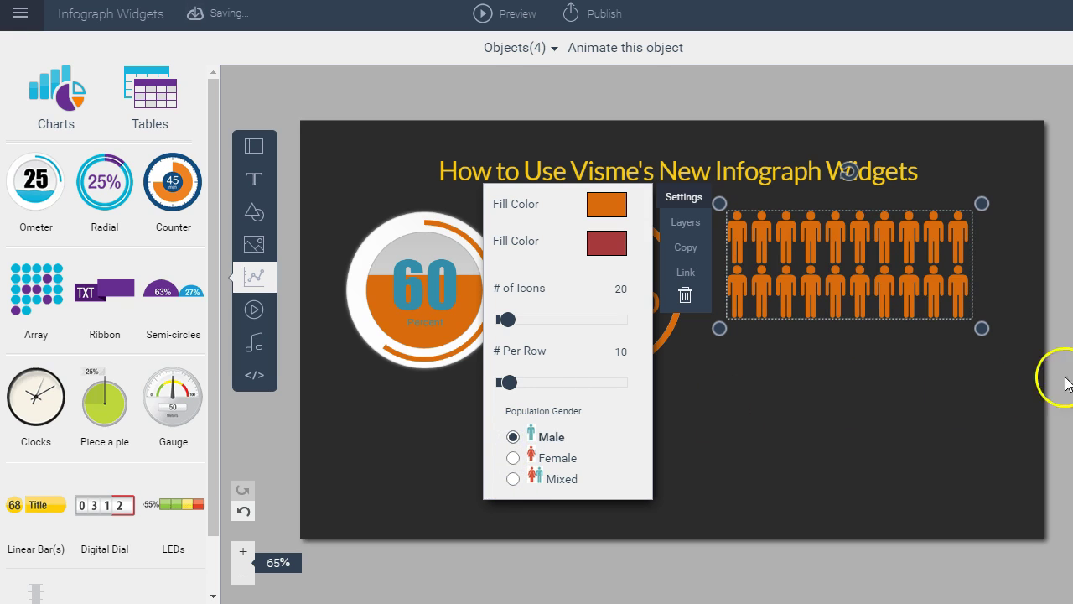
pyautogui.moveTo(982, 328); pyautogui.dragTo(924, 274)
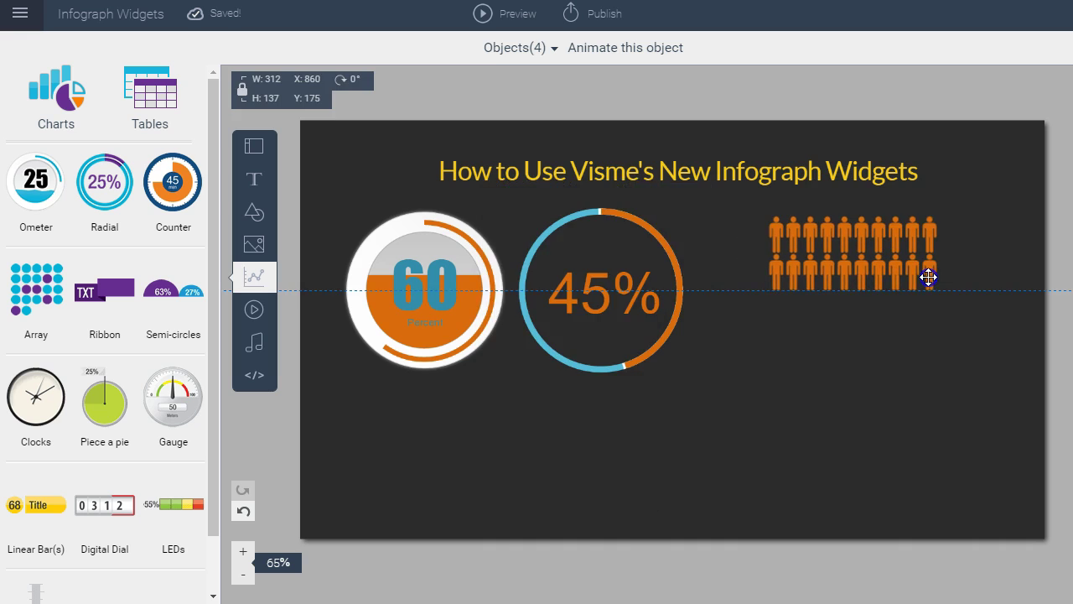
pyautogui.click(502, 505)
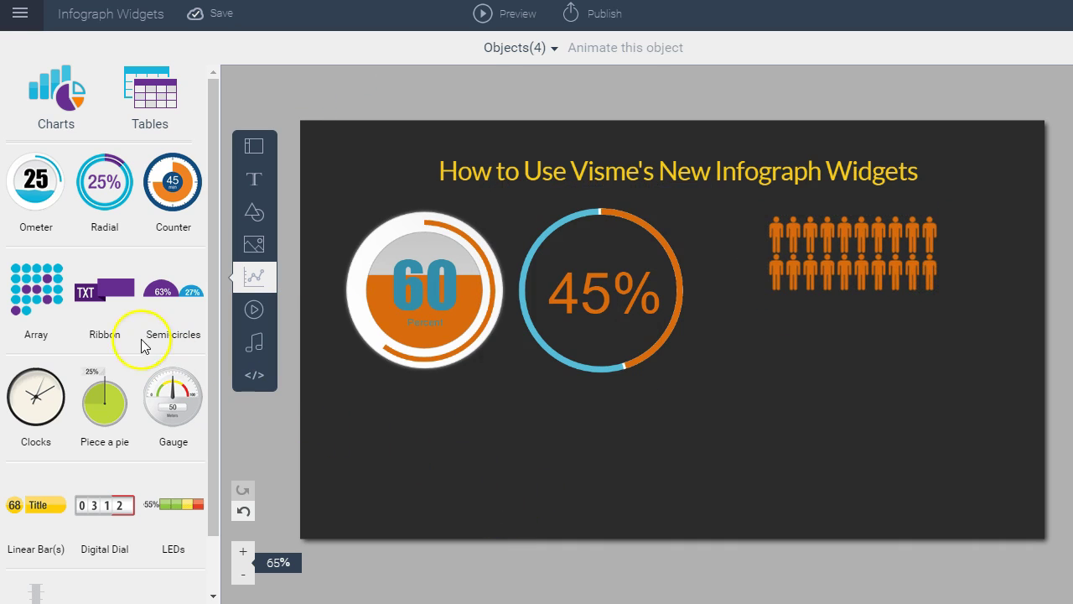
# - Add an enlarged Ribbon widget below the gauge and stack two copies beneath it
pyautogui.click(104, 291)
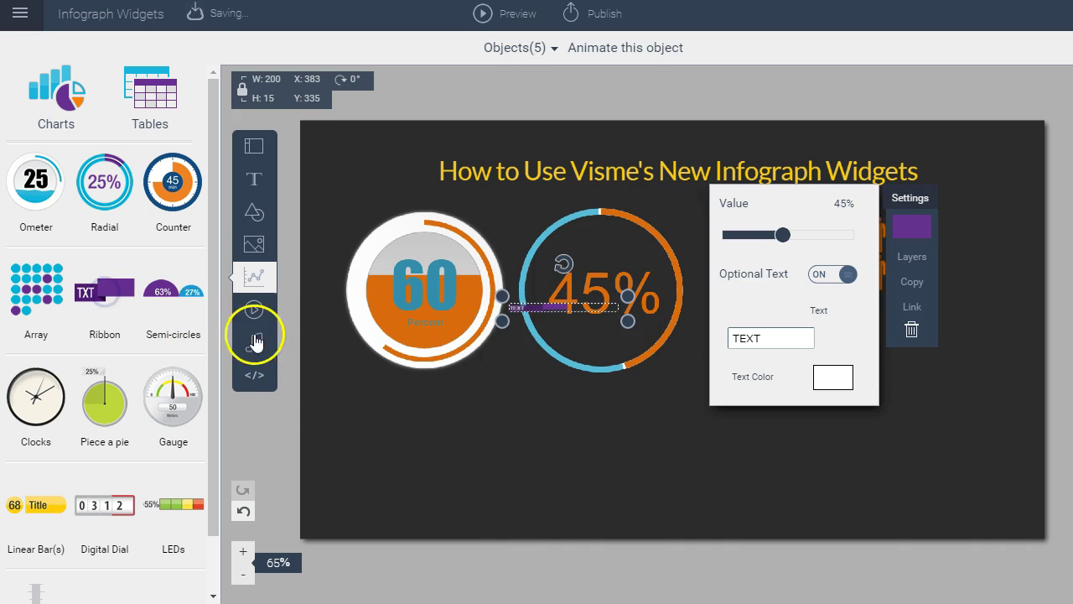
pyautogui.moveTo(507, 302); pyautogui.dragTo(403, 411)
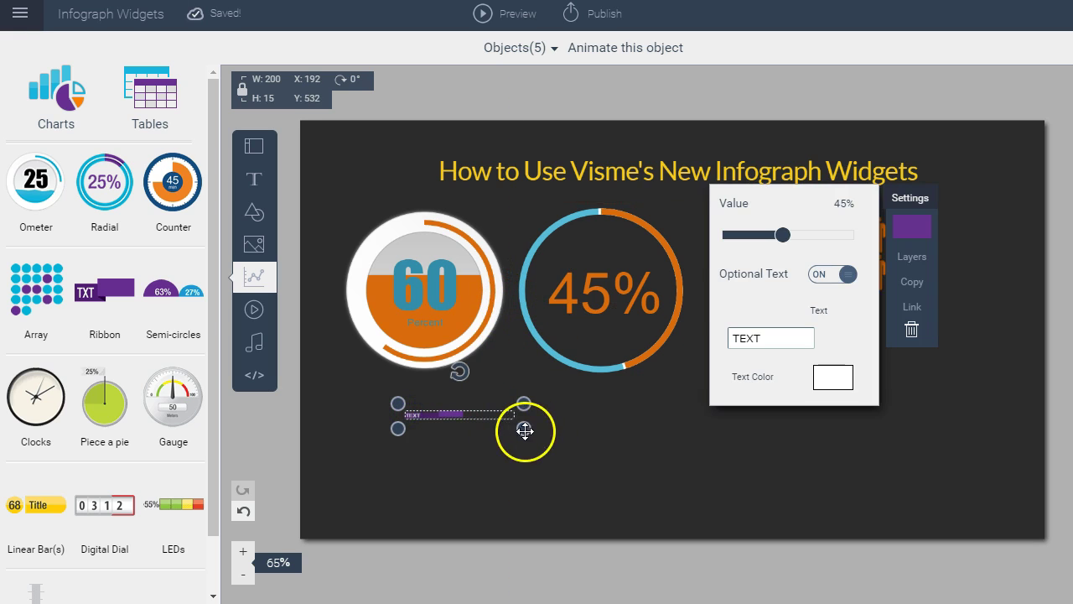
pyautogui.moveTo(525, 431); pyautogui.dragTo(772, 475)
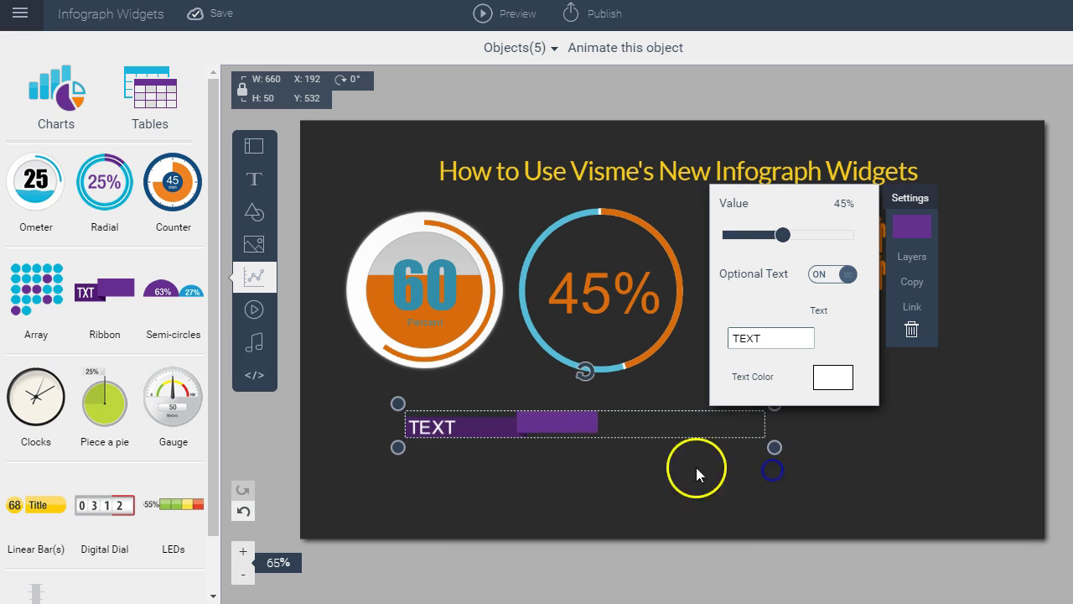
pyautogui.moveTo(539, 424); pyautogui.dragTo(512, 413)
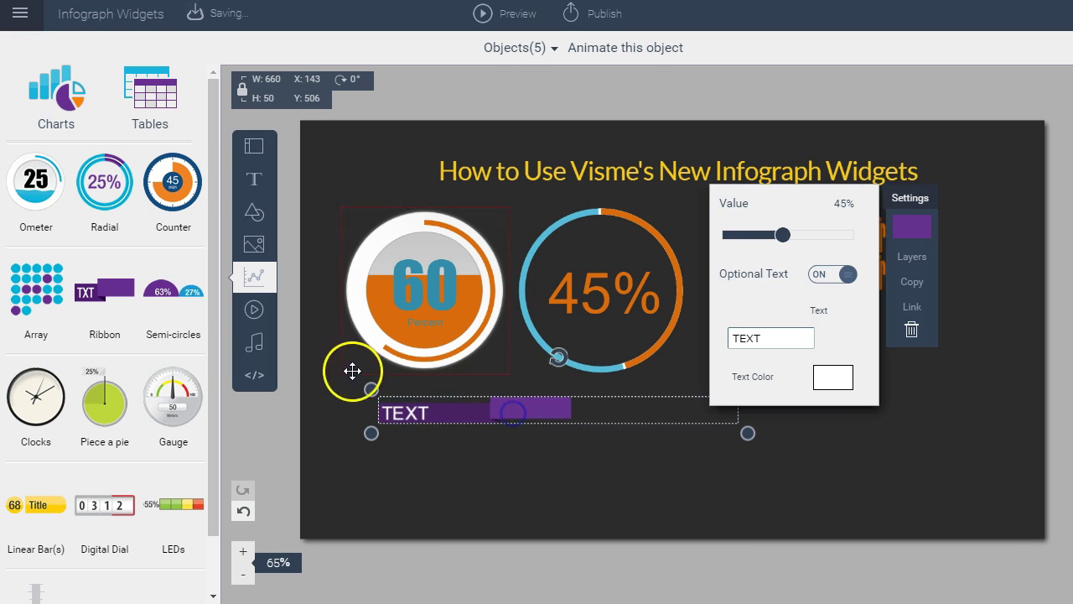
pyautogui.click(910, 282)
pyautogui.moveTo(510, 419); pyautogui.dragTo(505, 454)
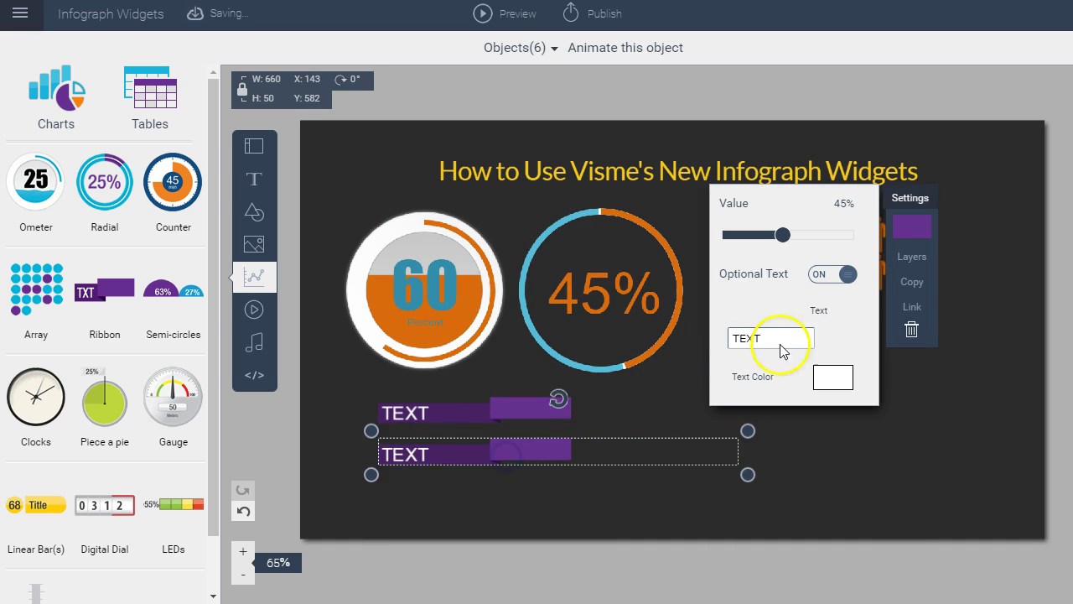
pyautogui.click(905, 288)
pyautogui.moveTo(637, 443); pyautogui.dragTo(569, 491)
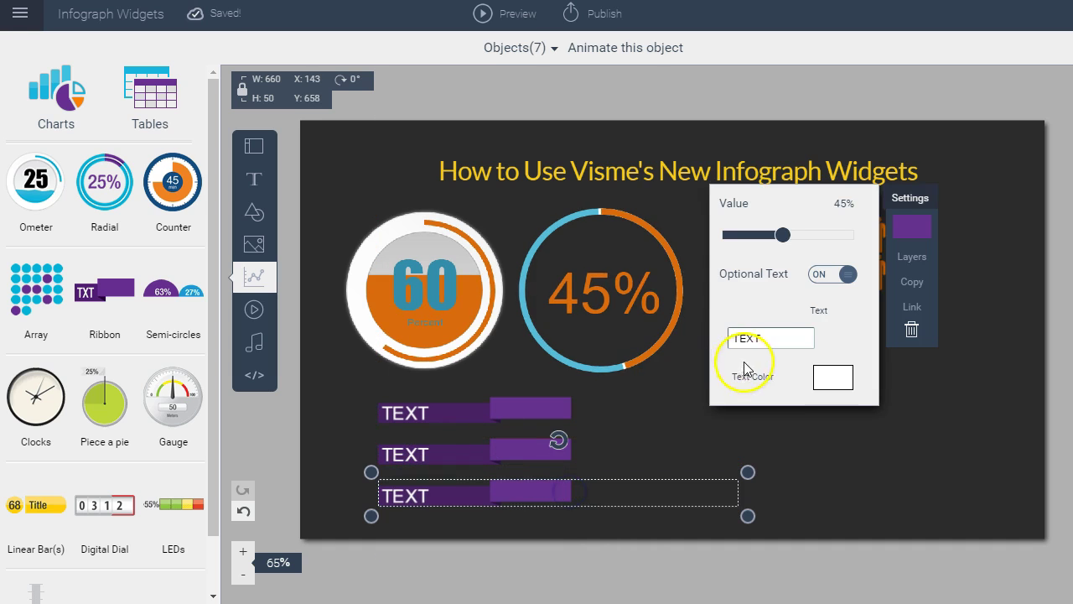
# - Label the bottom ribbon '1st' and the top ribbon '3rd'
pyautogui.moveTo(737, 337); pyautogui.dragTo(717, 344)
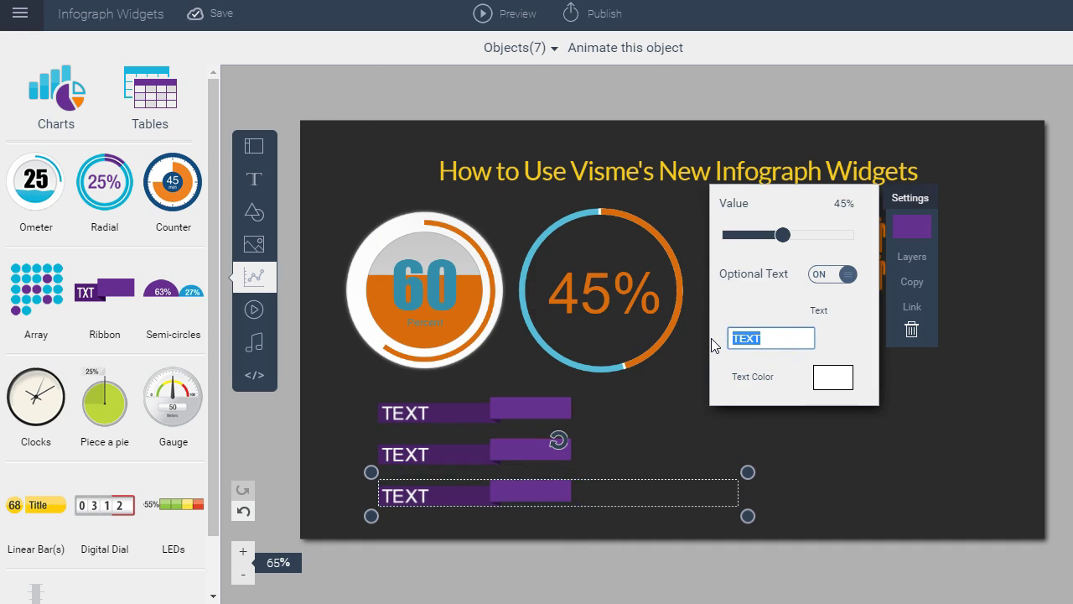
pyautogui.write('1st')
pyautogui.click(439, 455)
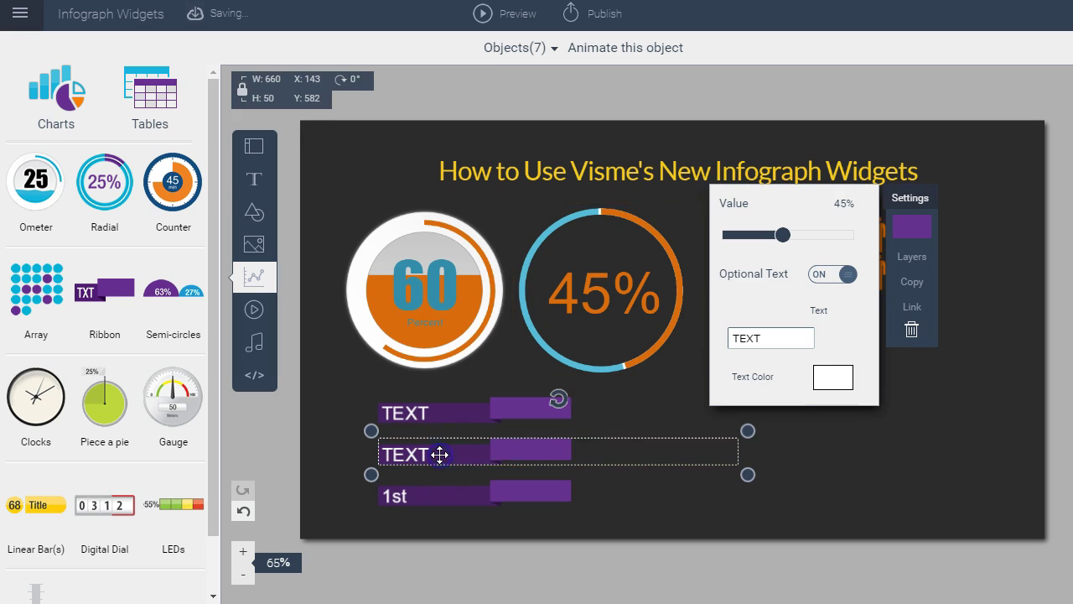
pyautogui.moveTo(781, 336); pyautogui.dragTo(731, 334)
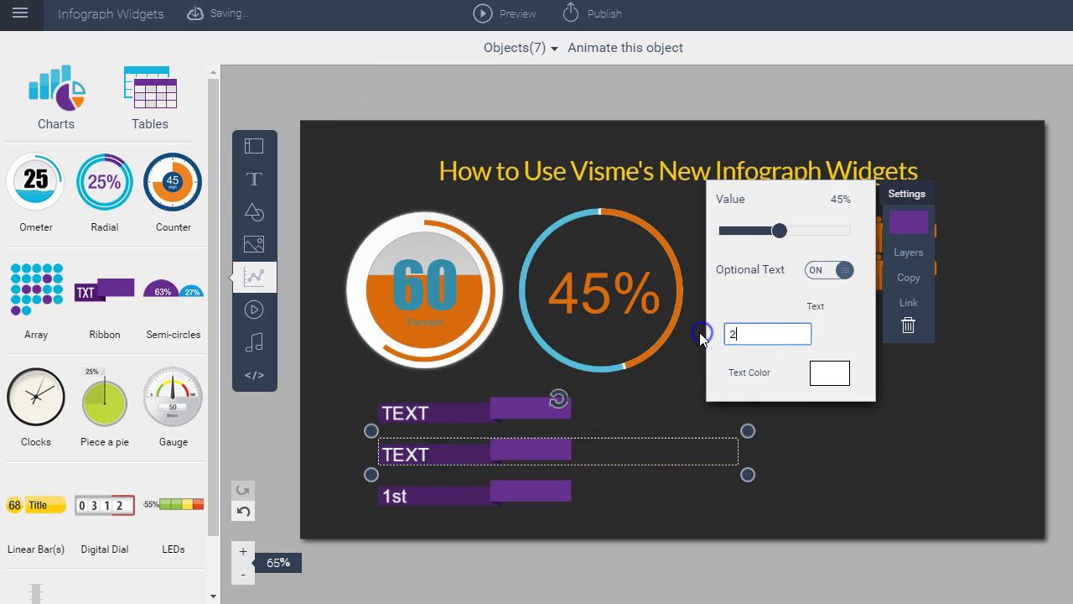
pyautogui.click(663, 393)
pyautogui.click(475, 430)
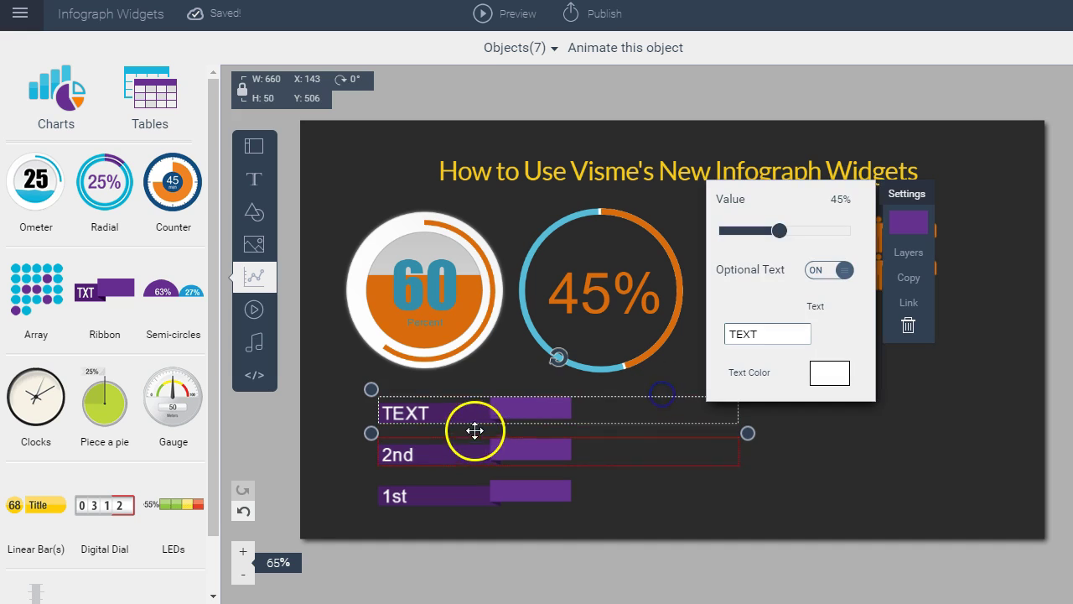
pyautogui.click(457, 412)
pyautogui.moveTo(773, 333); pyautogui.dragTo(707, 335)
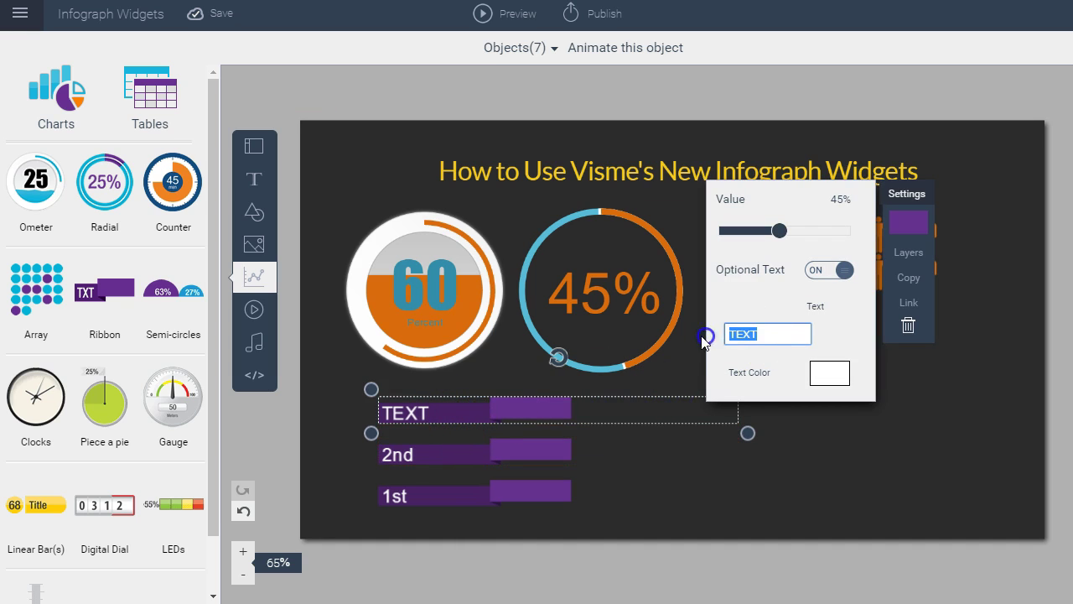
pyautogui.write('3rd')
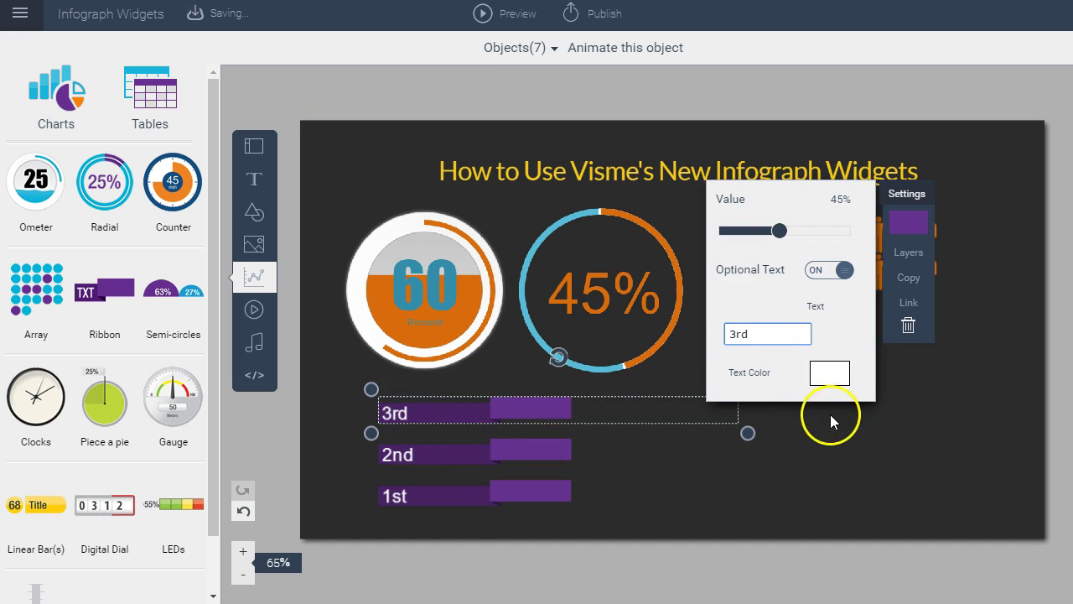
pyautogui.click(831, 426)
# - Set the 1st ribbon's value to 10% and the 2nd ribbon's to 25%
pyautogui.click(537, 493)
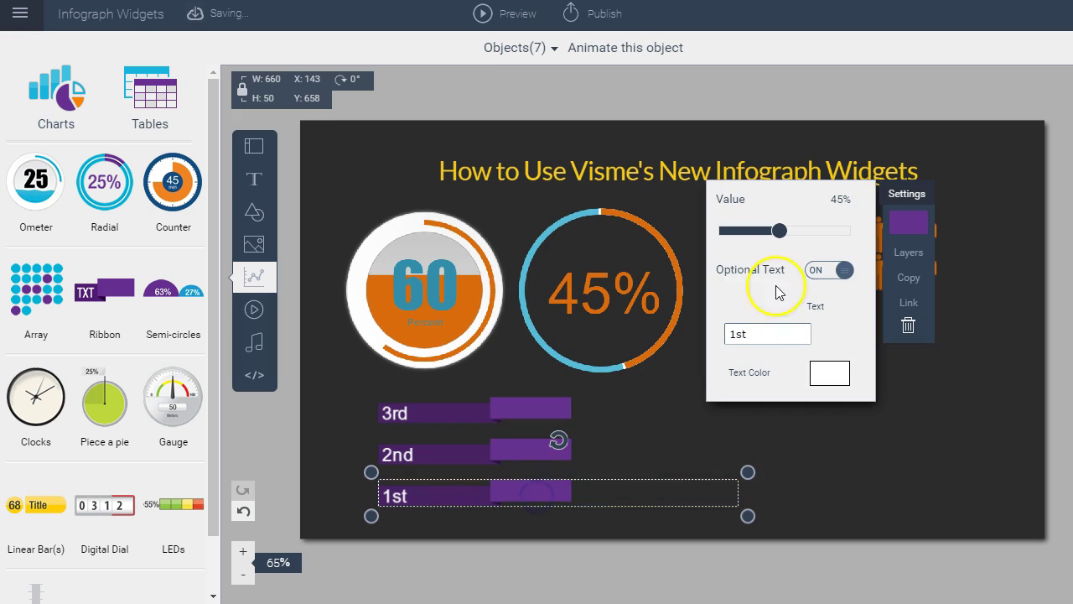
pyautogui.click(840, 199)
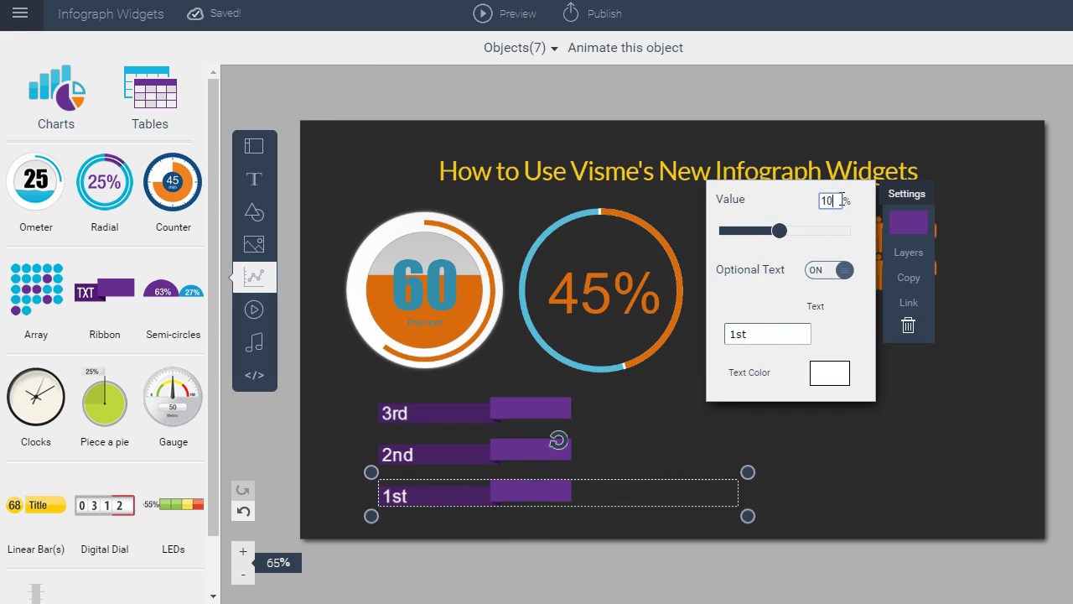
pyautogui.write('10')
pyautogui.press('Return')
pyautogui.click(503, 455)
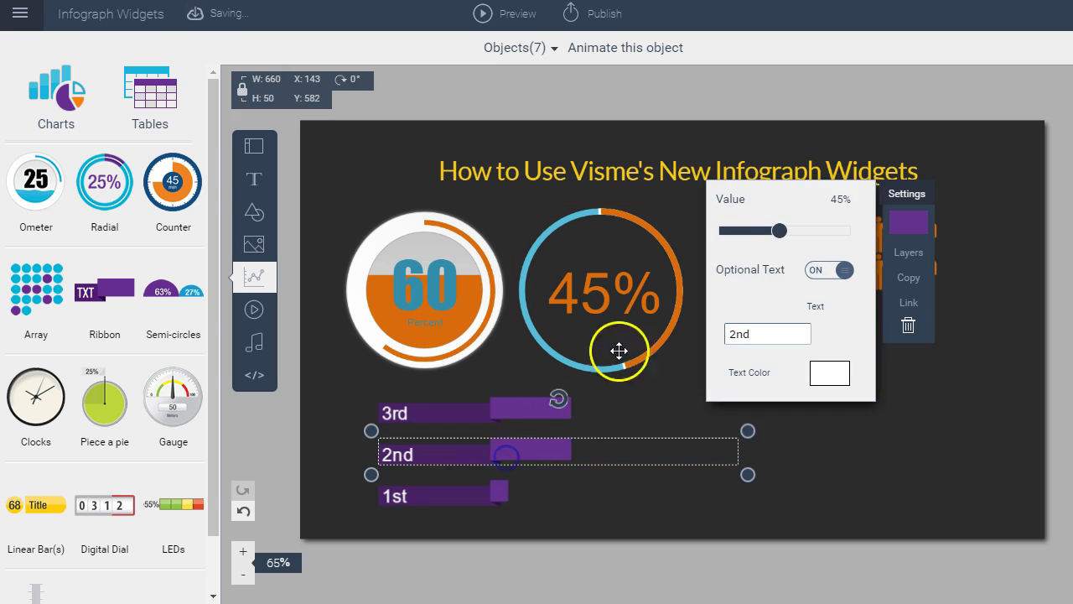
pyautogui.click(838, 199)
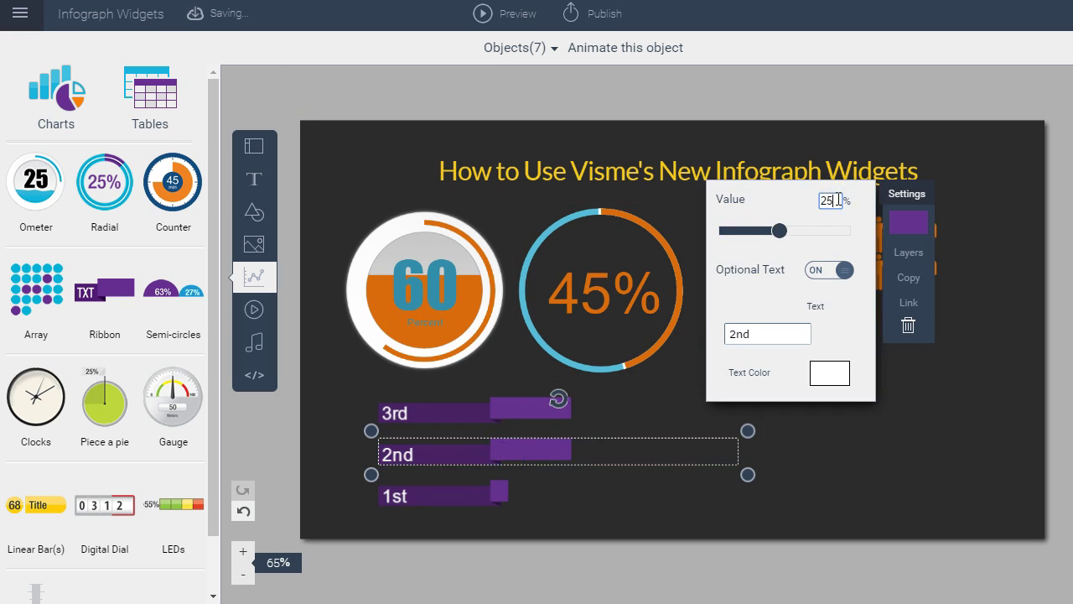
pyautogui.write('25')
pyautogui.press('Return')
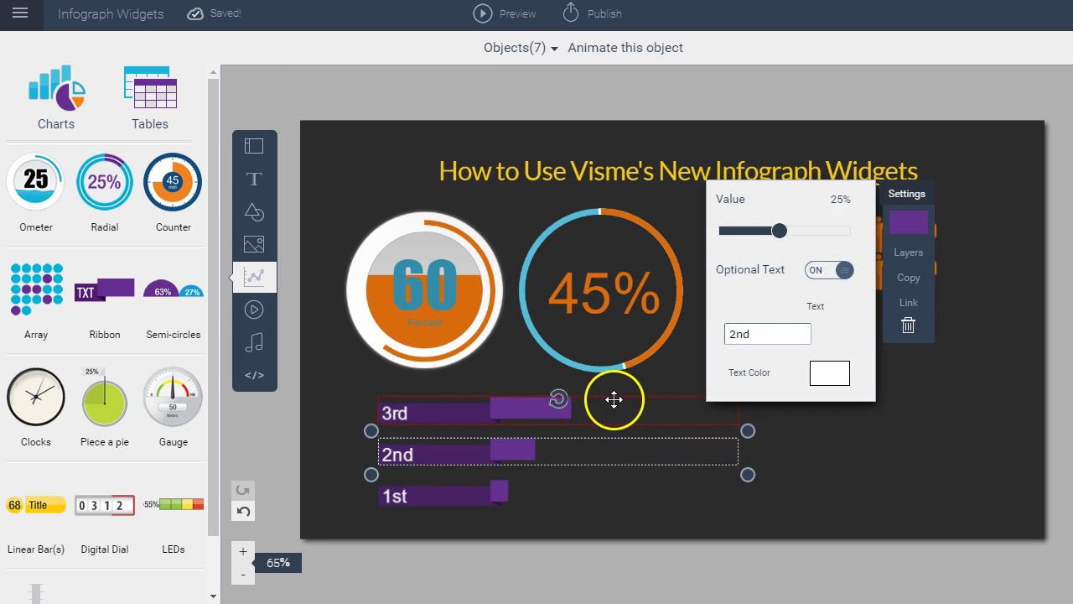
# - Colour the 1st ribbon bar teal and the 3rd bar orange
pyautogui.click(511, 498)
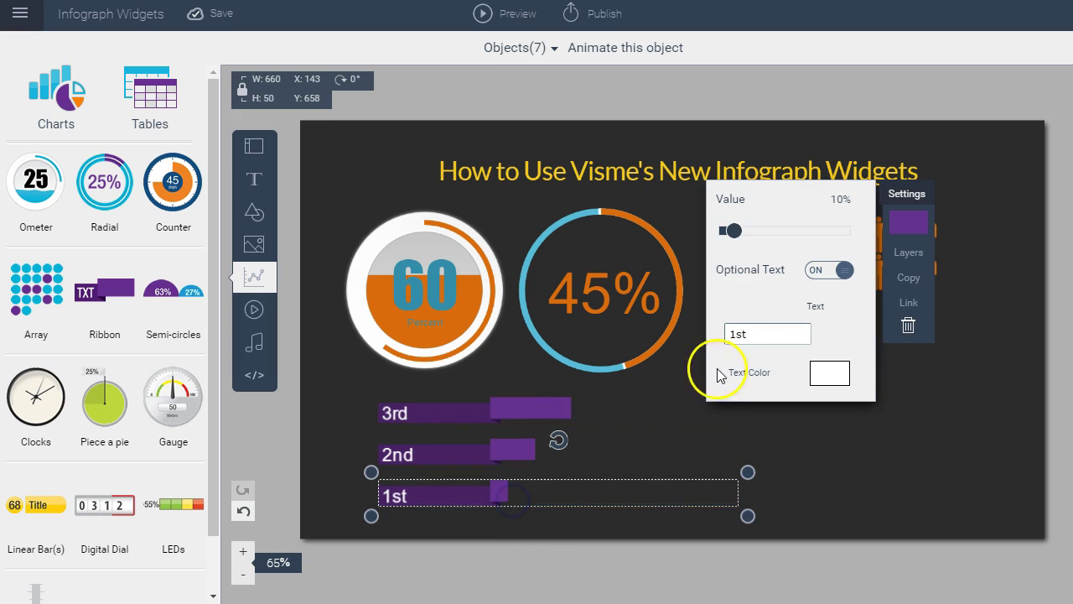
pyautogui.click(909, 222)
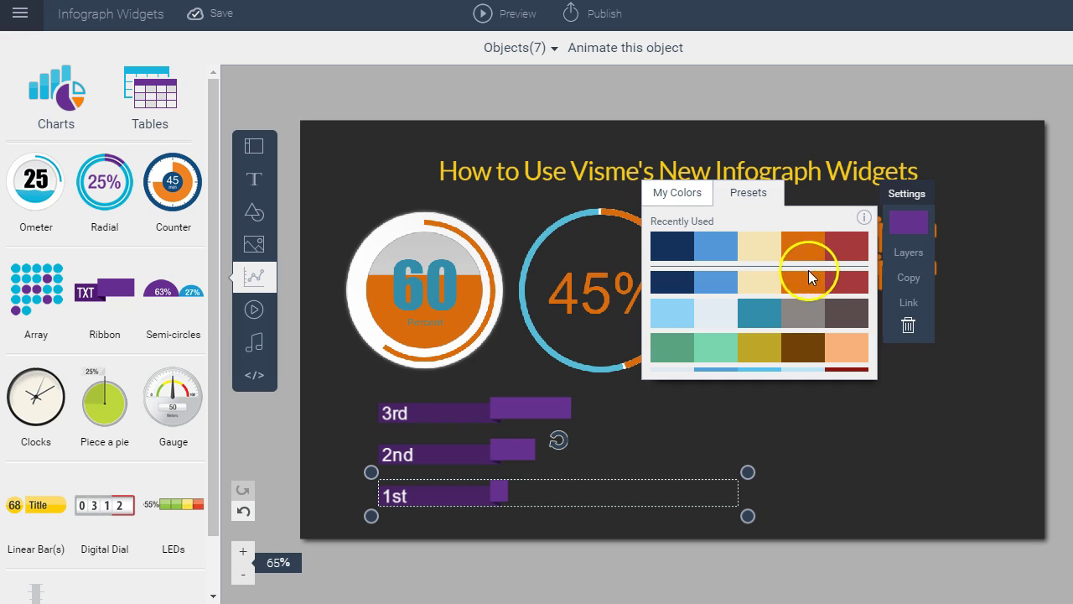
pyautogui.click(756, 316)
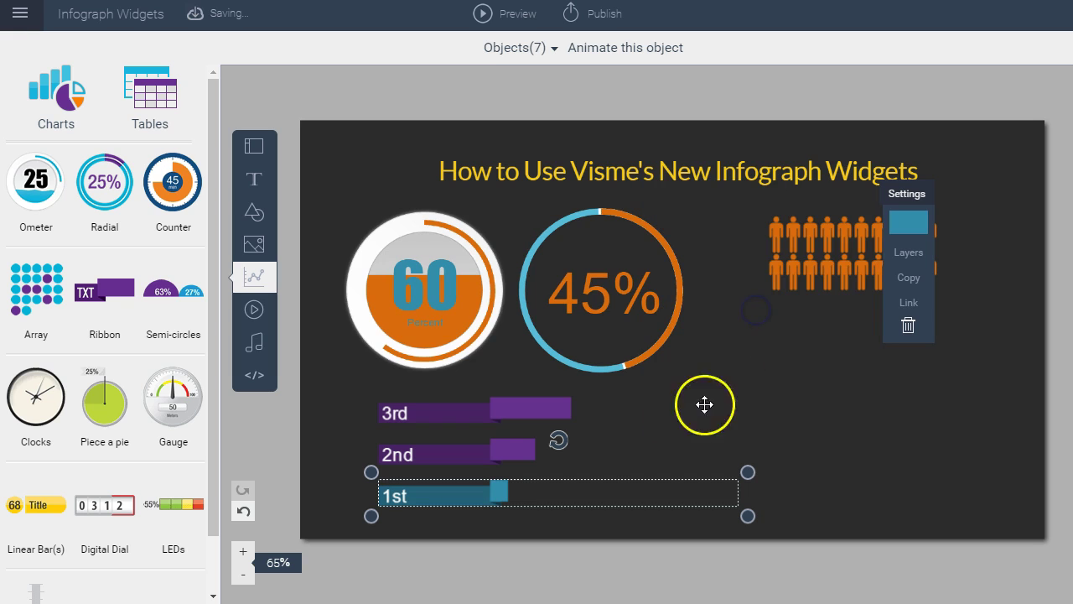
pyautogui.click(511, 410)
pyautogui.click(897, 223)
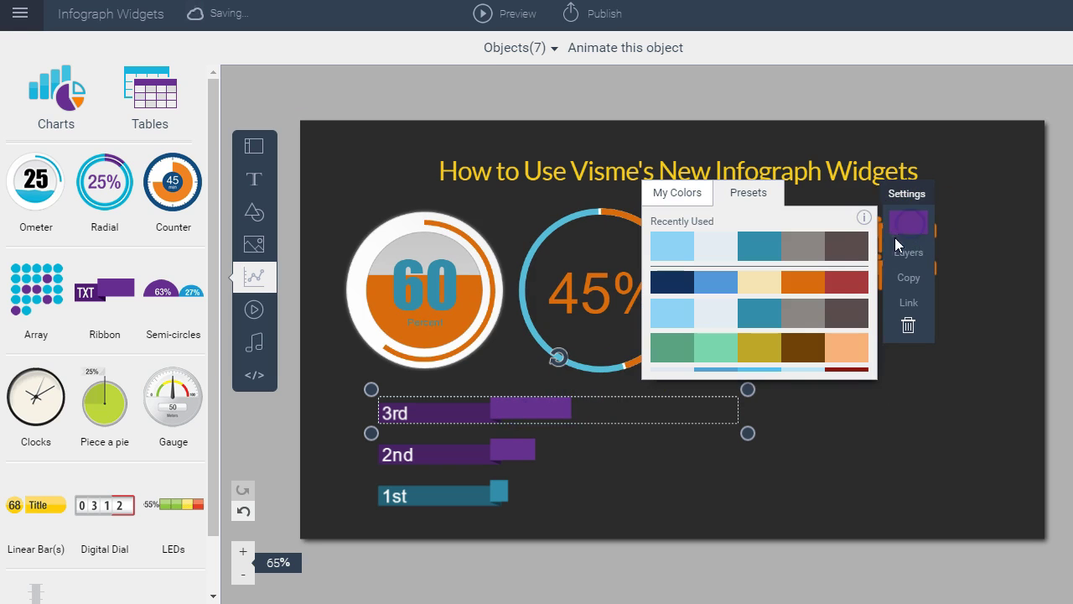
pyautogui.click(804, 285)
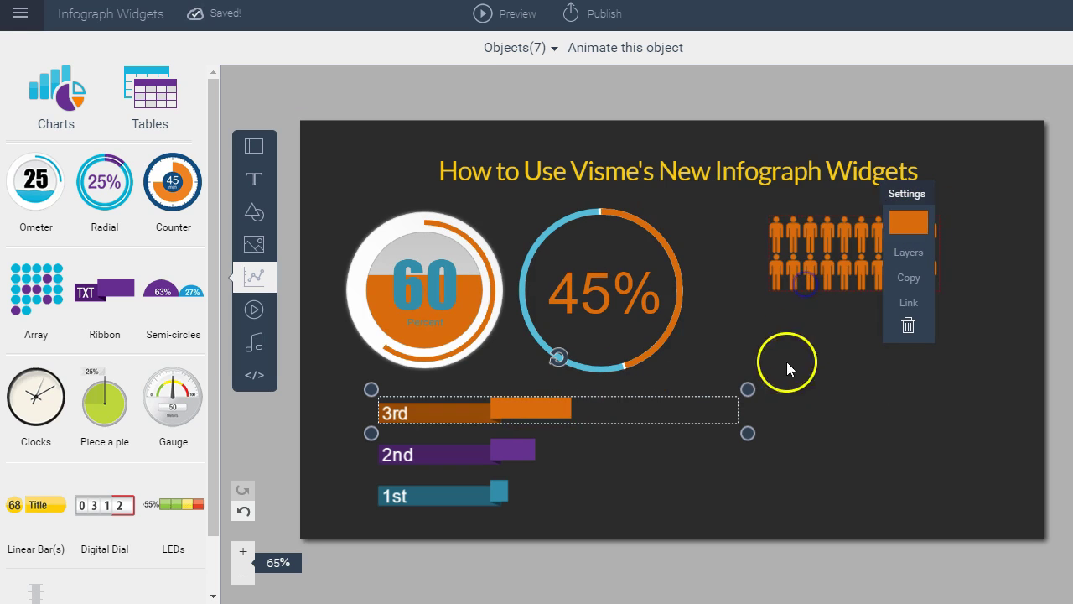
pyautogui.click(756, 480)
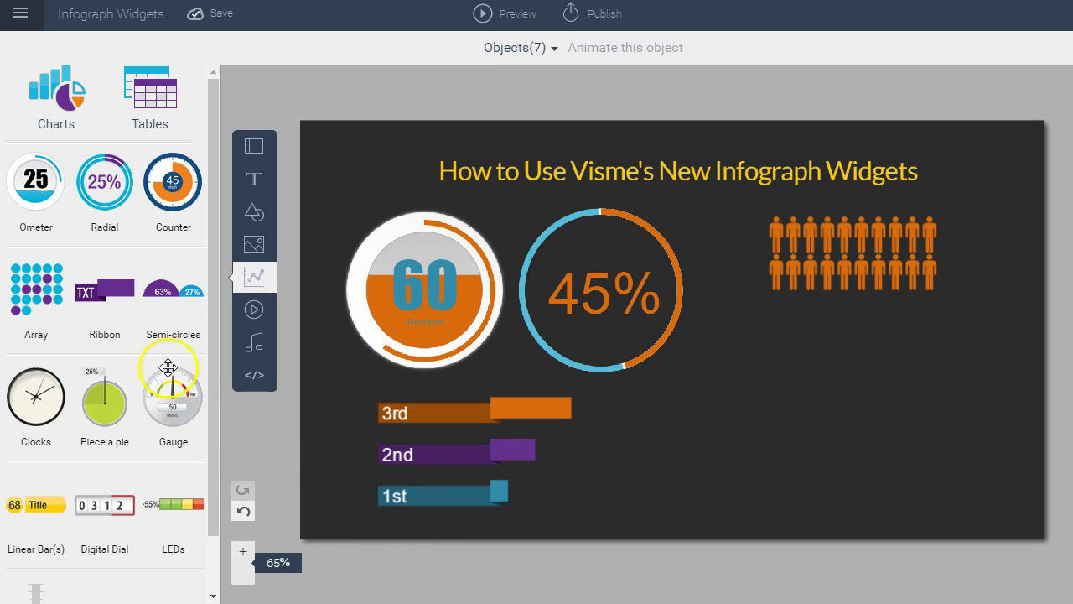
# - Add a Semi-circles graphic with values 10%, 25% and 45%
pyautogui.click(172, 295)
pyautogui.moveTo(512, 330); pyautogui.dragTo(889, 360)
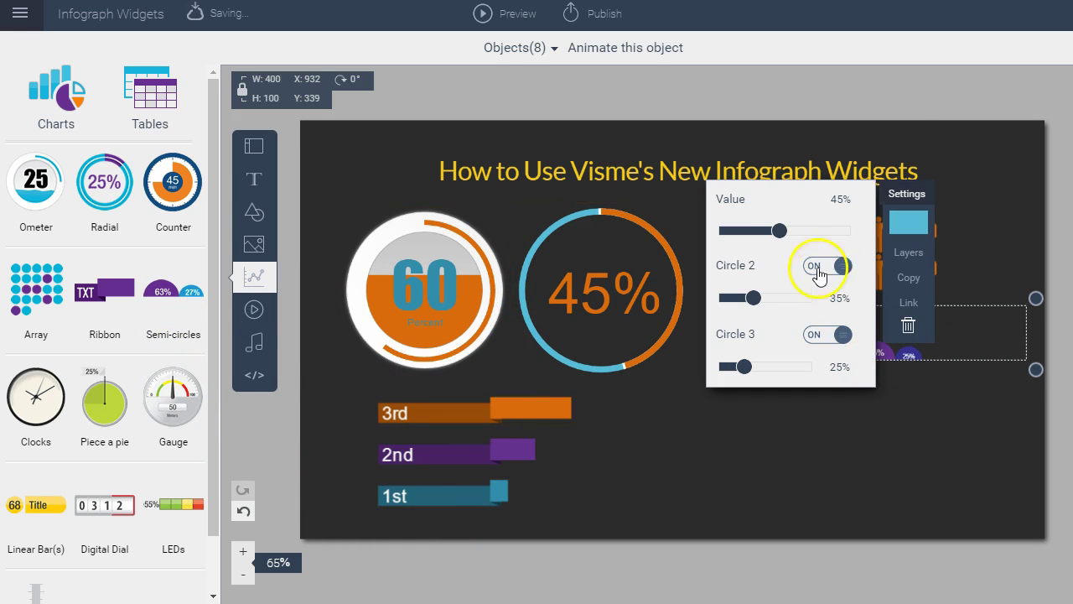
pyautogui.moveTo(779, 230)
pyautogui.mouseDown()
pyautogui.moveTo(836, 231)
pyautogui.moveTo(780, 237)
pyautogui.mouseUp()
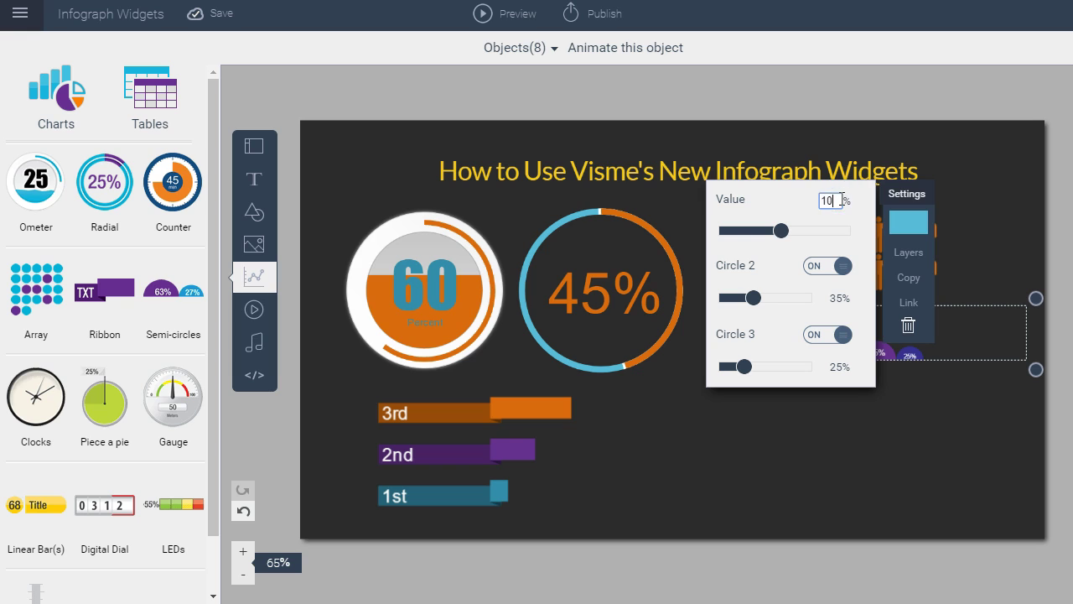
pyautogui.click(841, 199)
pyautogui.write('10')
pyautogui.click(832, 297)
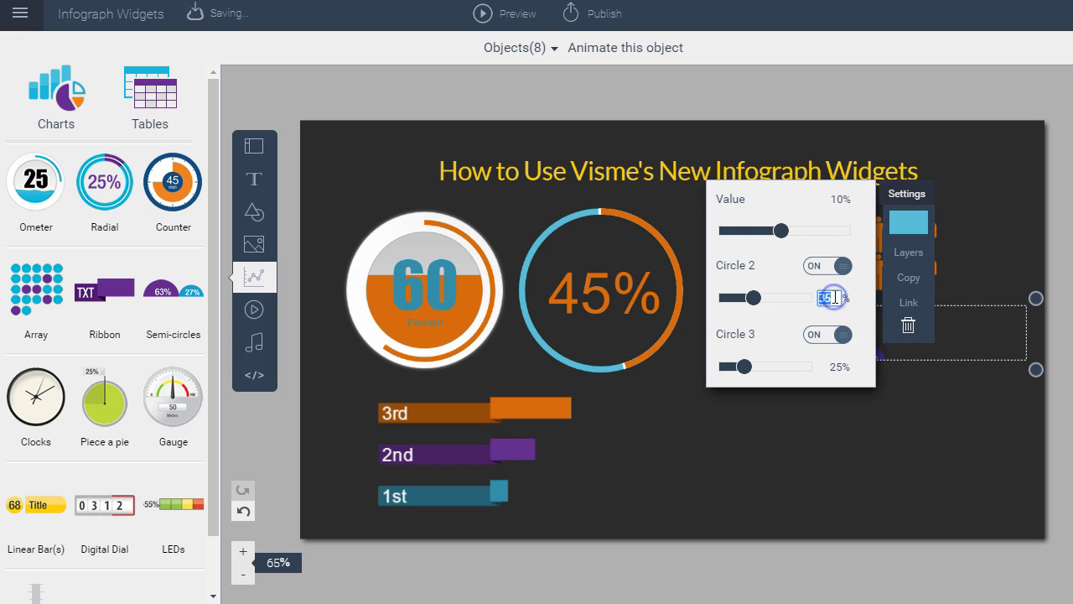
pyautogui.click(833, 366)
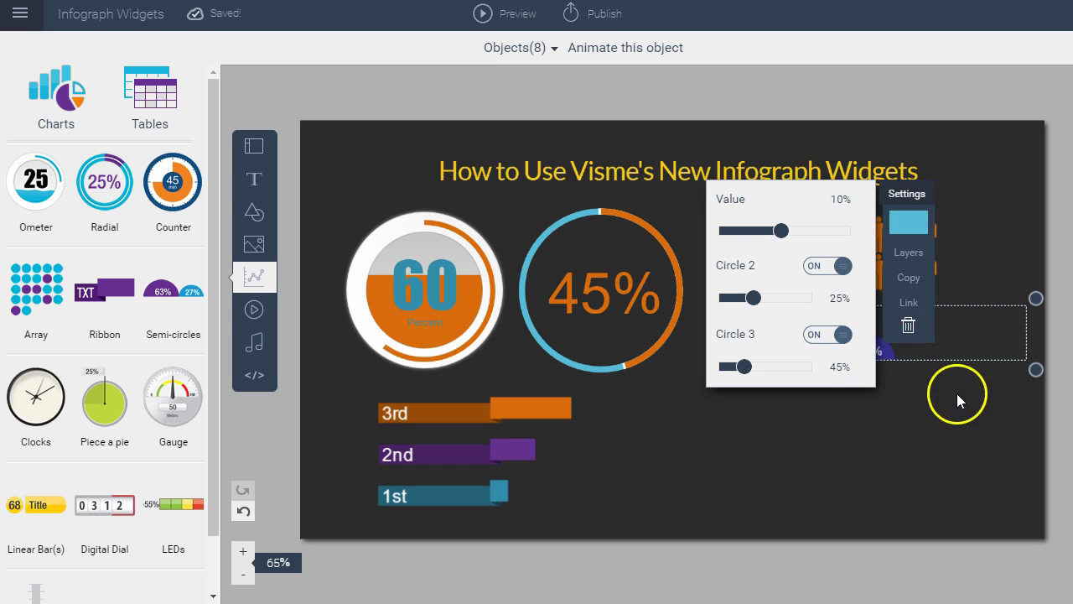
pyautogui.click(920, 423)
# - Enlarge the semi-circles graphic and position it under the people icons
pyautogui.moveTo(876, 356); pyautogui.dragTo(792, 358)
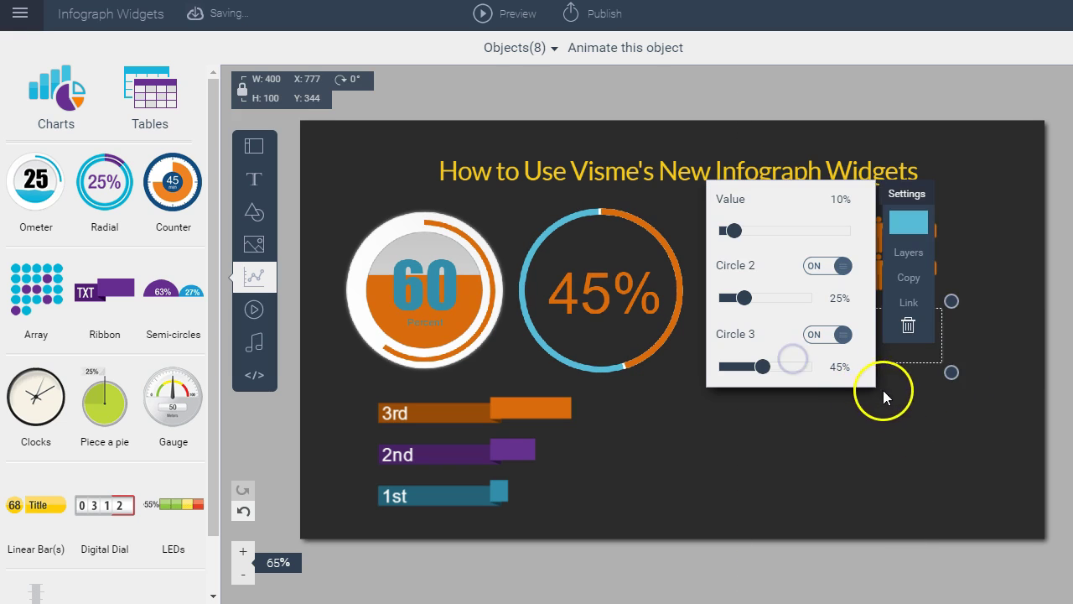
pyautogui.moveTo(937, 375); pyautogui.dragTo(1069, 394)
pyautogui.click(942, 383)
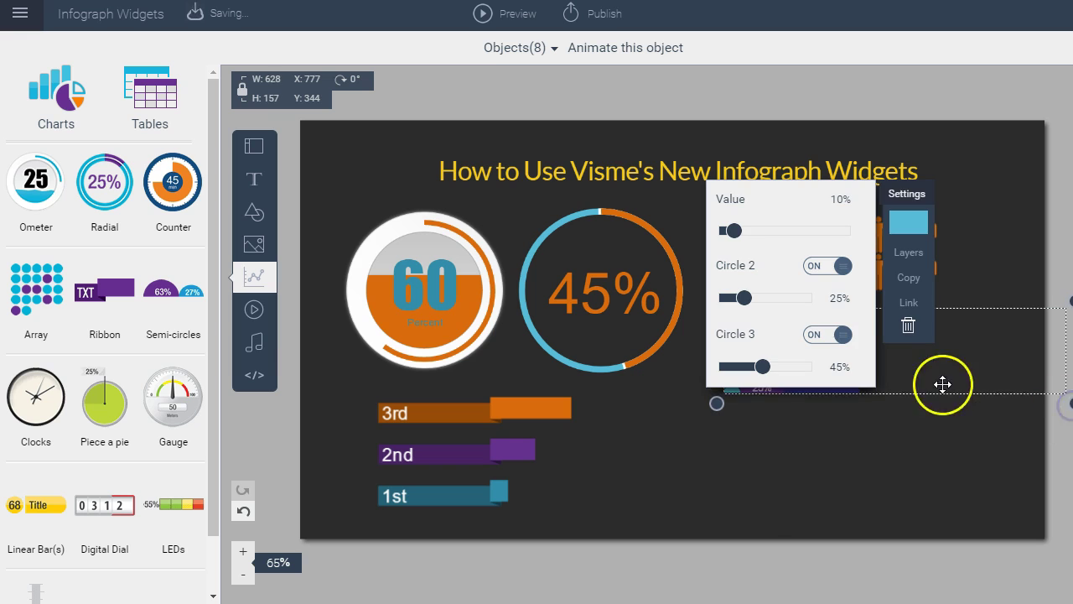
pyautogui.moveTo(990, 378); pyautogui.dragTo(1004, 349)
pyautogui.click(910, 371)
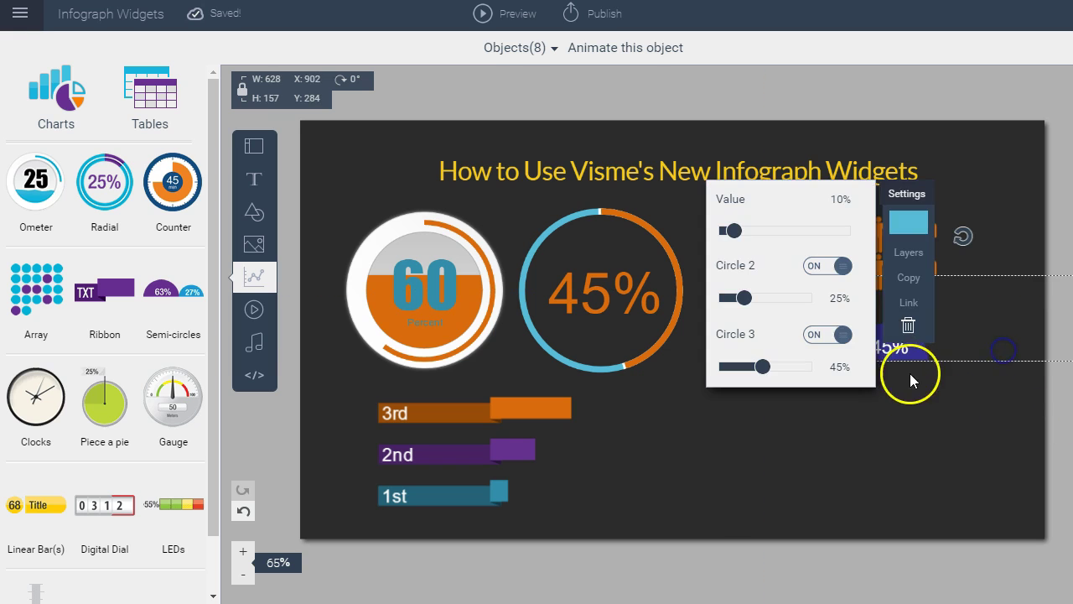
pyautogui.click(919, 440)
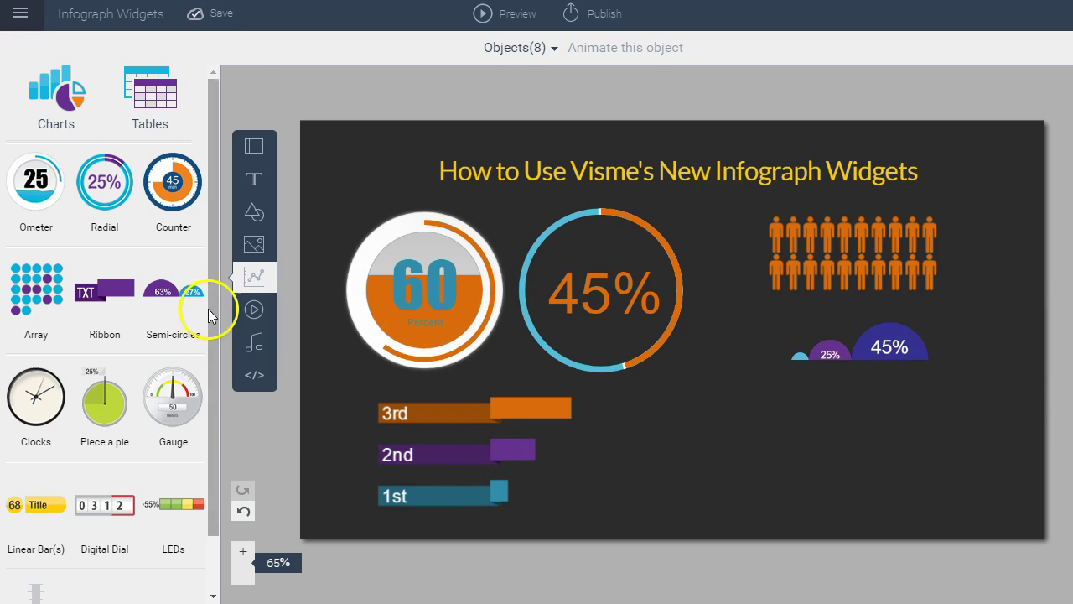
# - Add a Piece a pie graphic below the 45% ring and enlarge it
pyautogui.moveTo(212, 308); pyautogui.dragTo(201, 385)
pyautogui.click(103, 355)
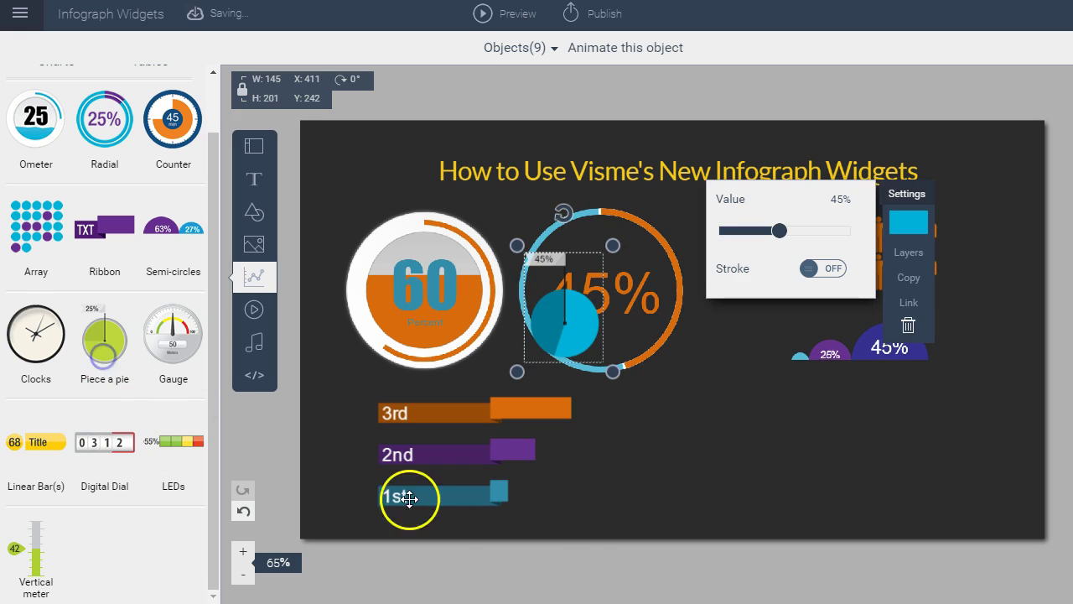
pyautogui.moveTo(524, 342); pyautogui.dragTo(732, 443)
pyautogui.moveTo(740, 355); pyautogui.dragTo(760, 328)
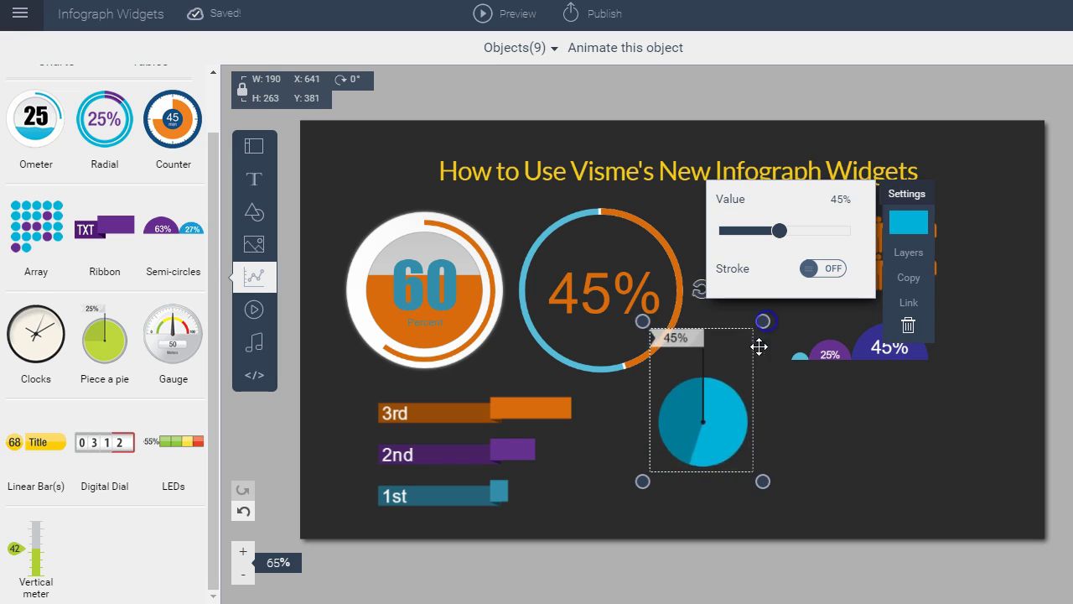
pyautogui.moveTo(719, 422); pyautogui.dragTo(755, 458)
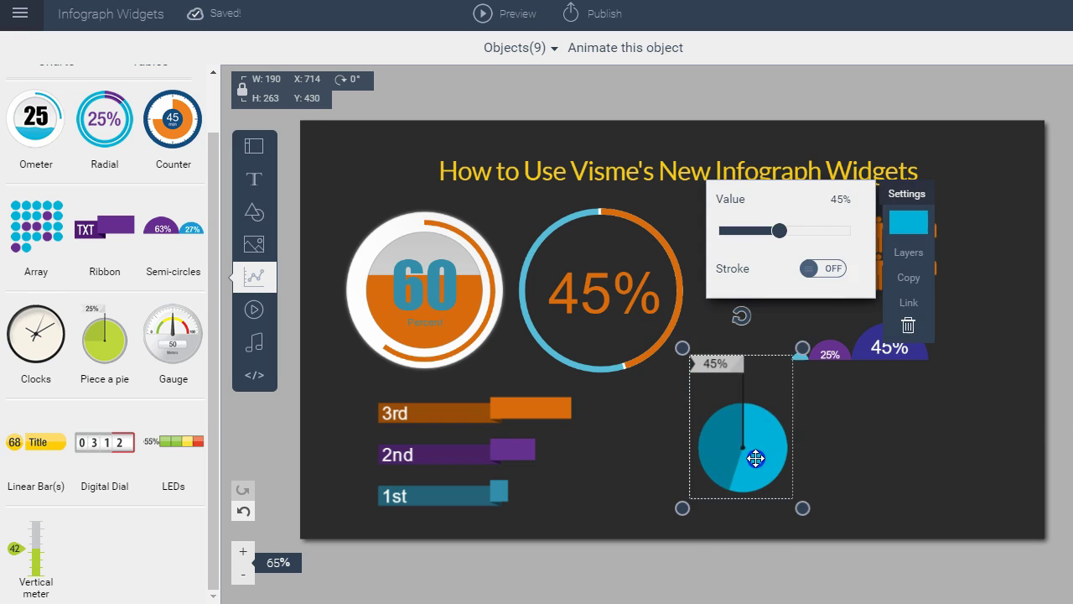
# - Set the pie to 75% with an orange fill, no stroke, in the bottom-right corner
pyautogui.doubleClick(838, 199)
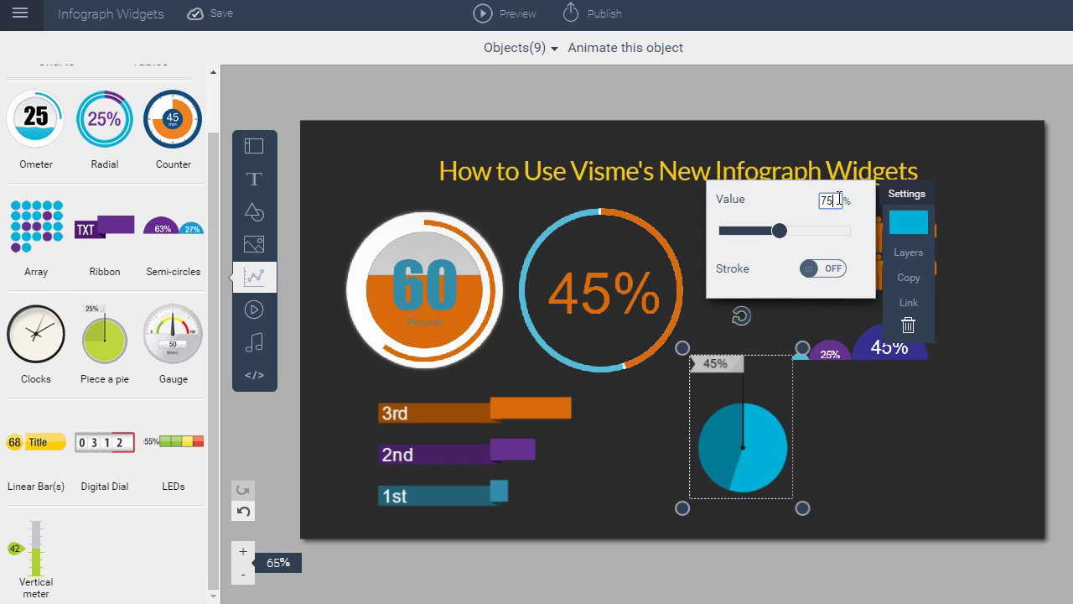
pyautogui.press('Return')
pyautogui.click(833, 268)
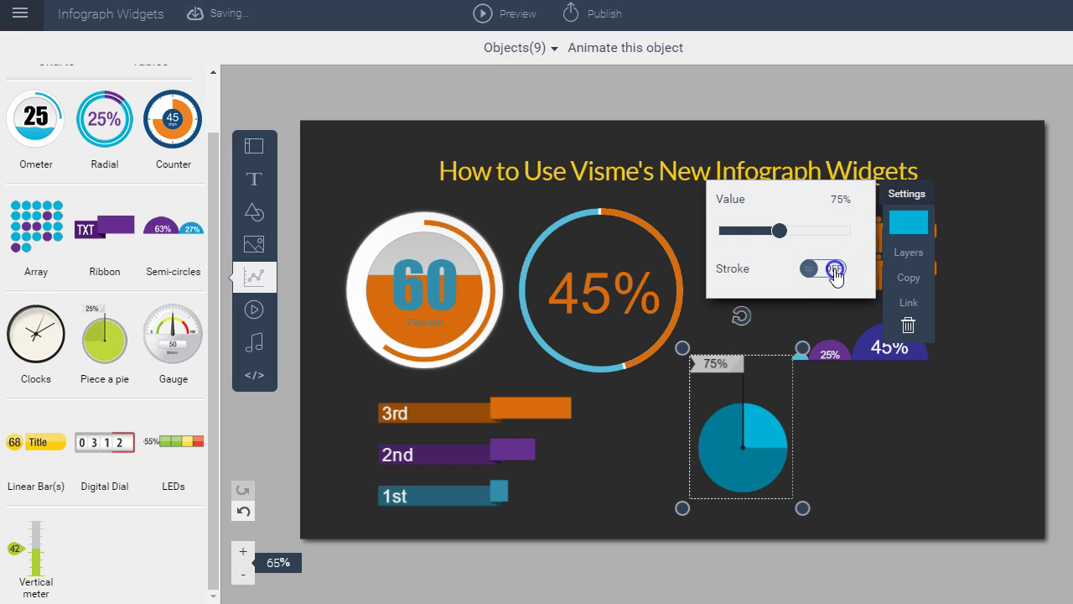
pyautogui.click(820, 276)
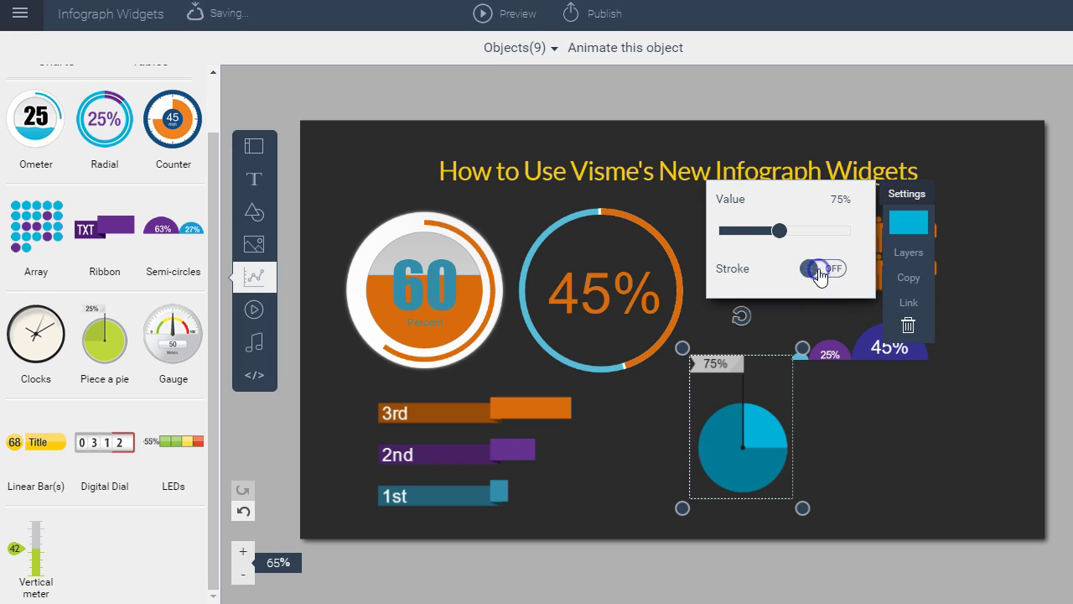
pyautogui.click(907, 223)
pyautogui.click(809, 248)
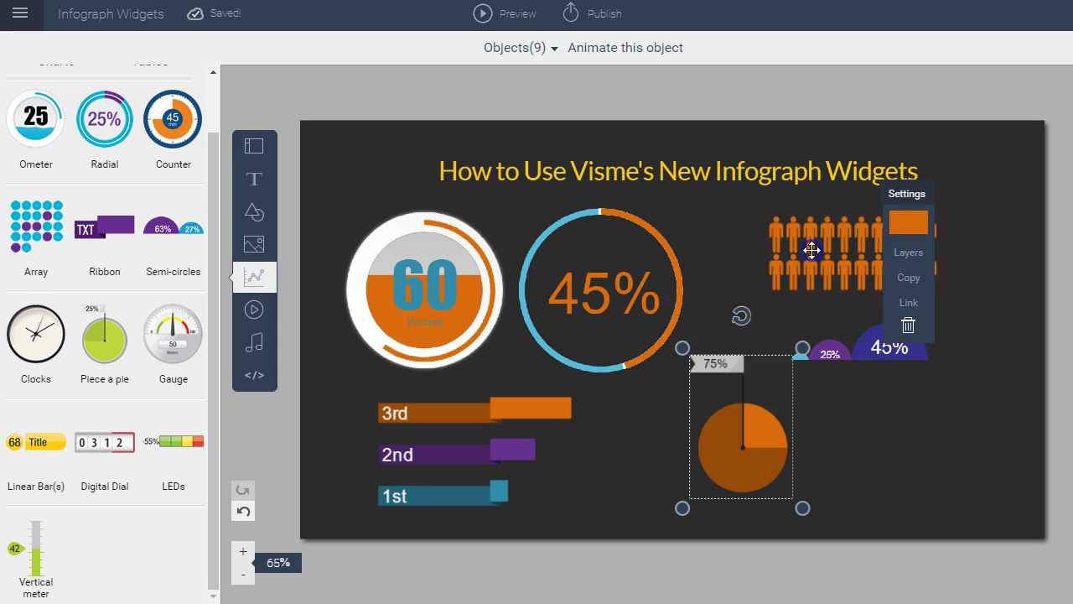
pyautogui.moveTo(719, 439)
pyautogui.mouseDown()
pyautogui.moveTo(970, 476)
pyautogui.moveTo(971, 464)
pyautogui.mouseUp()
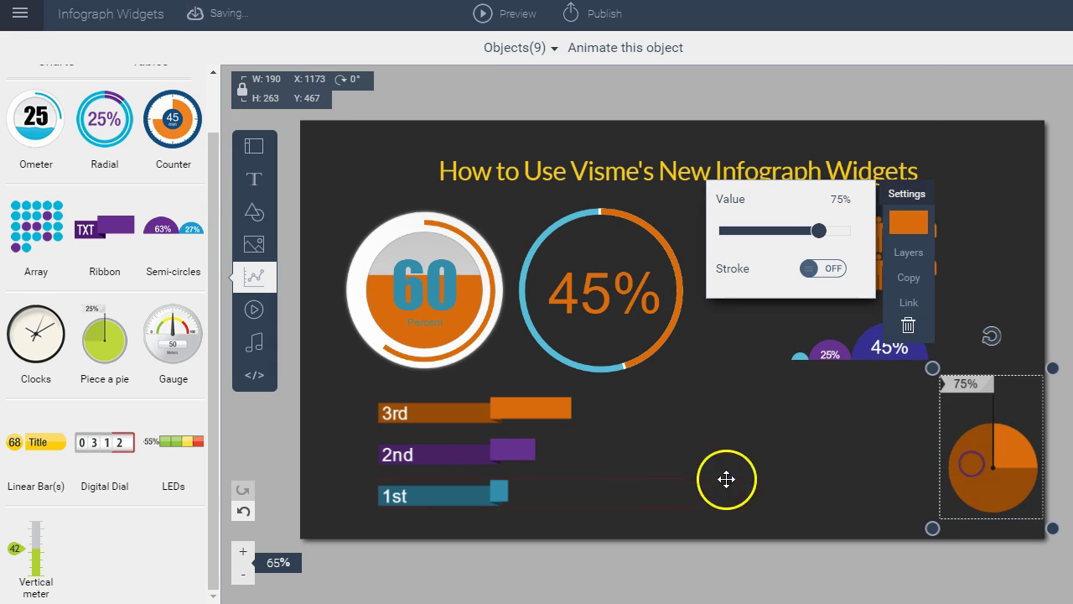
# - Add a Linear Bar graphic below the 45% ring and set its value to 75
pyautogui.click(21, 450)
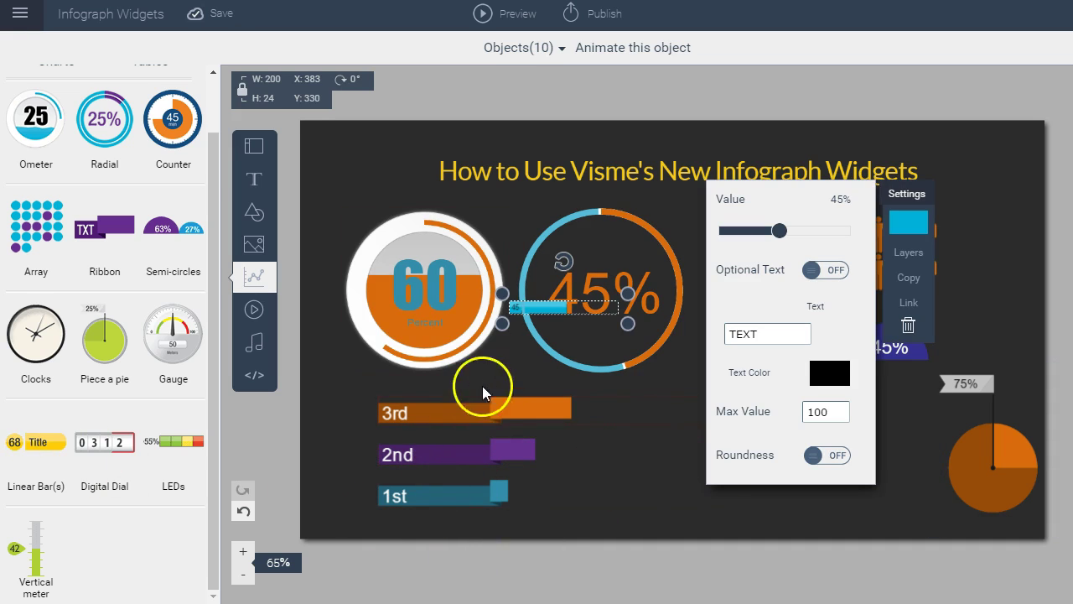
pyautogui.moveTo(523, 310); pyautogui.dragTo(729, 425)
pyautogui.click(837, 202)
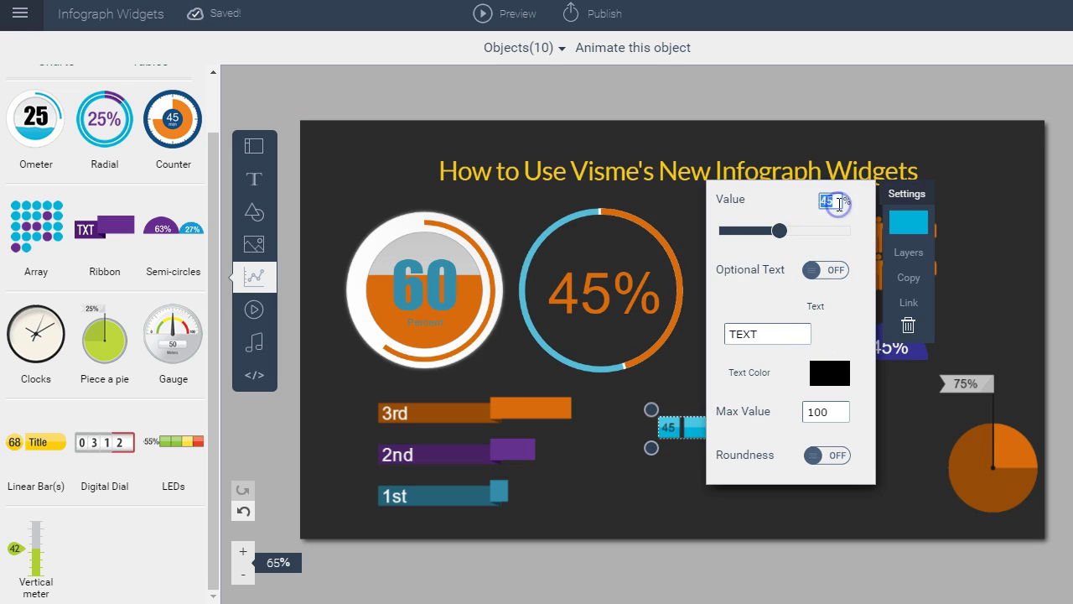
pyautogui.write('75')
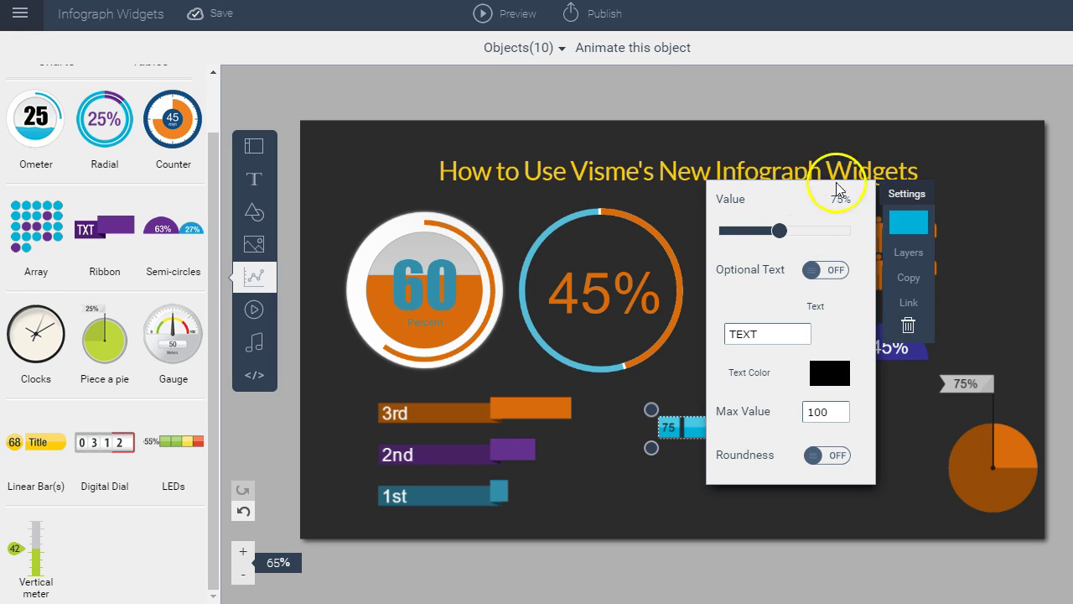
pyautogui.moveTo(903, 192); pyautogui.dragTo(494, 165)
pyautogui.click(494, 165)
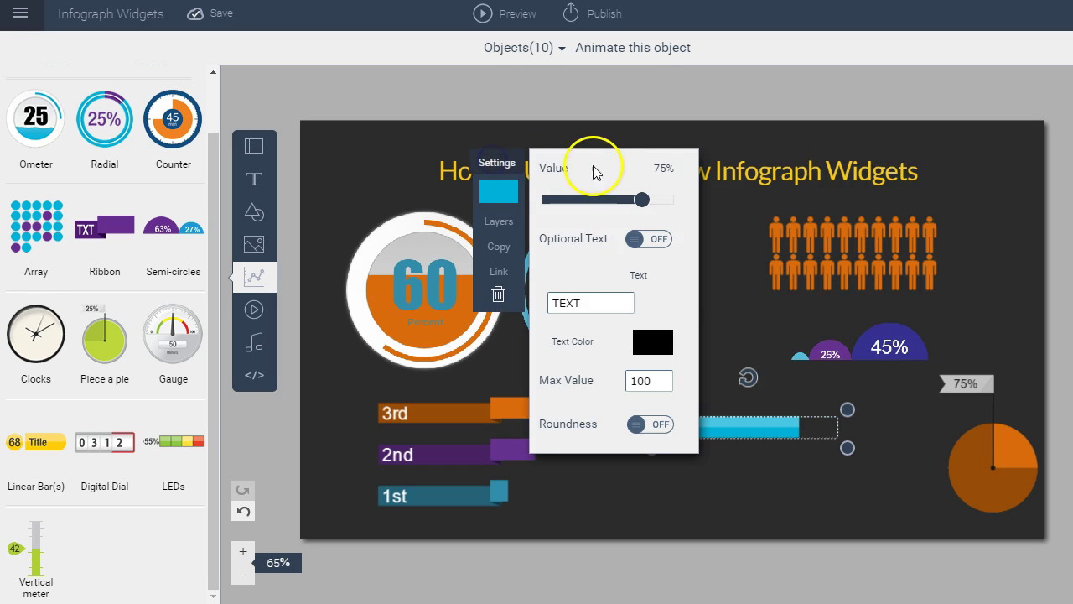
pyautogui.moveTo(773, 439); pyautogui.dragTo(817, 436)
pyautogui.click(730, 423)
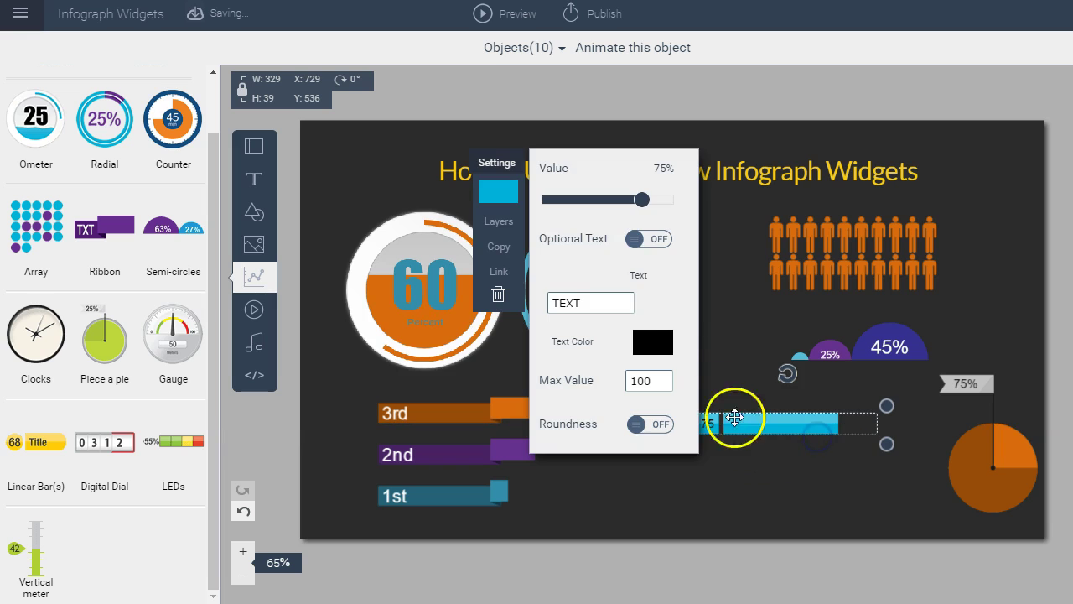
# - Show the bar's TEXT label, round its ends, place it beside the ribbons and duplicate it twice
pyautogui.click(649, 241)
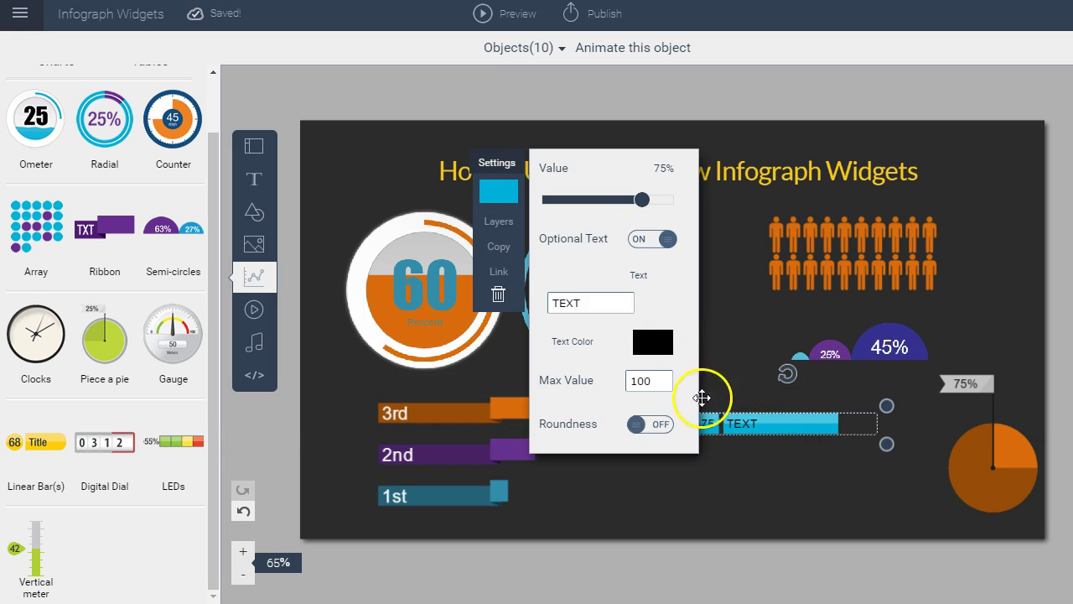
pyautogui.click(660, 425)
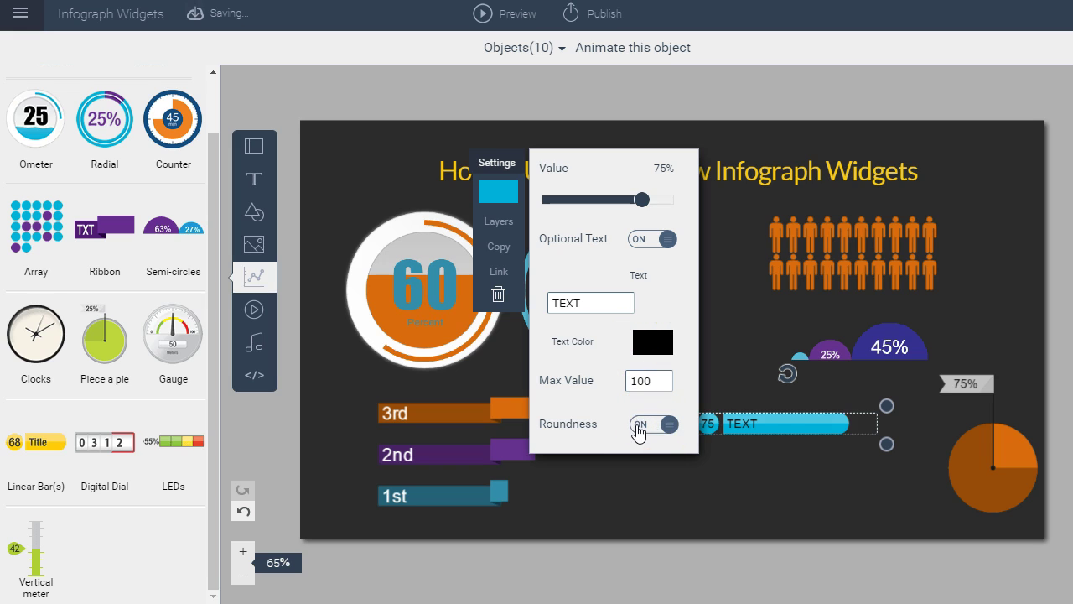
pyautogui.moveTo(758, 425); pyautogui.dragTo(678, 412)
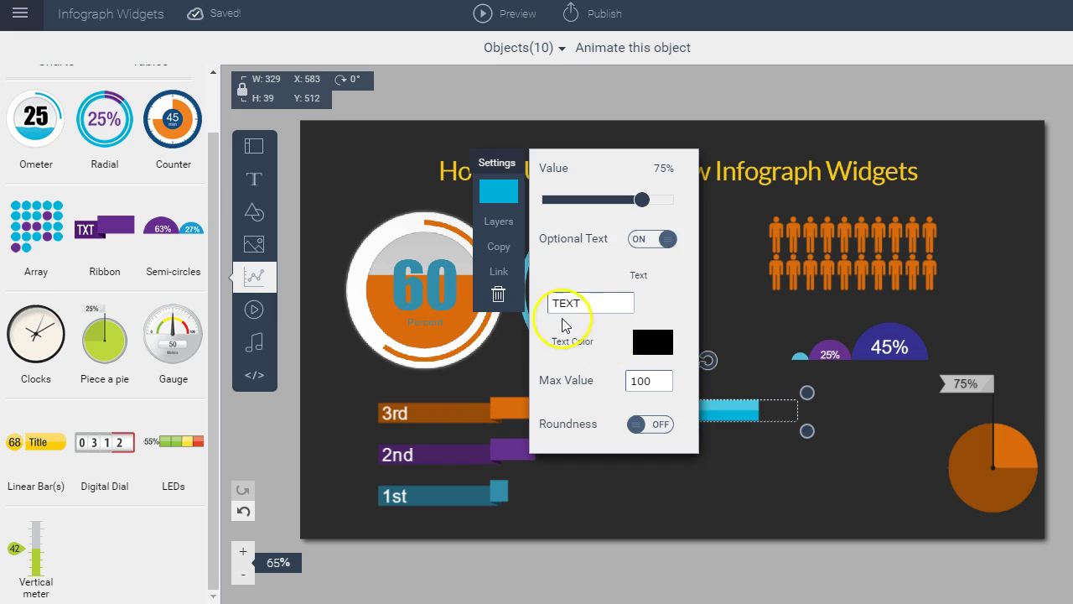
pyautogui.click(499, 247)
pyautogui.moveTo(750, 434); pyautogui.dragTo(732, 494)
pyautogui.click(502, 245)
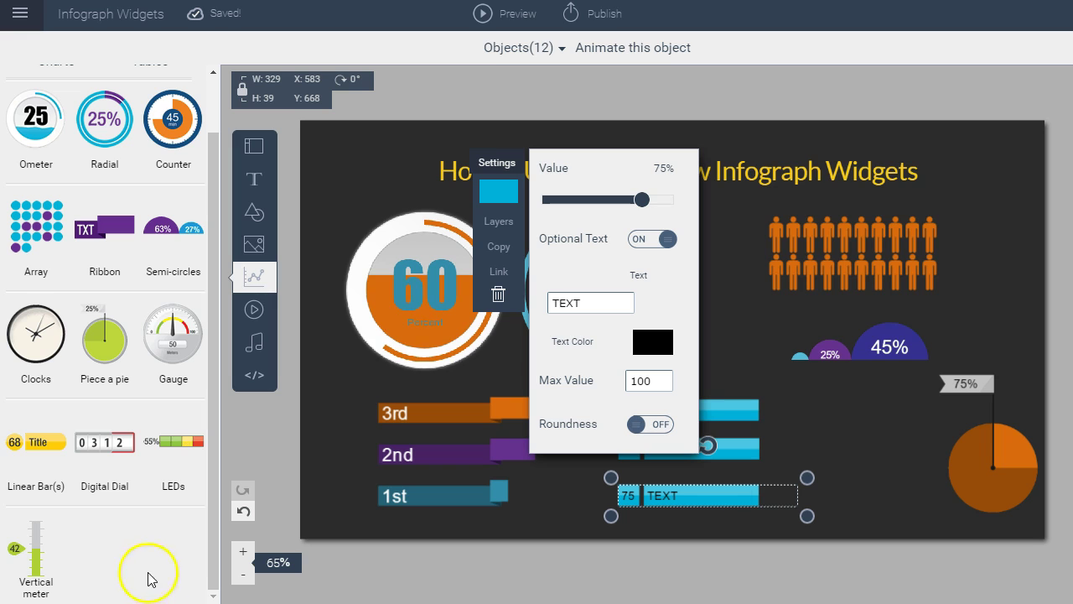
# - Add a Vertical meter, move it to the slide's right side and enlarge it
pyautogui.moveTo(30, 545); pyautogui.dragTo(563, 306)
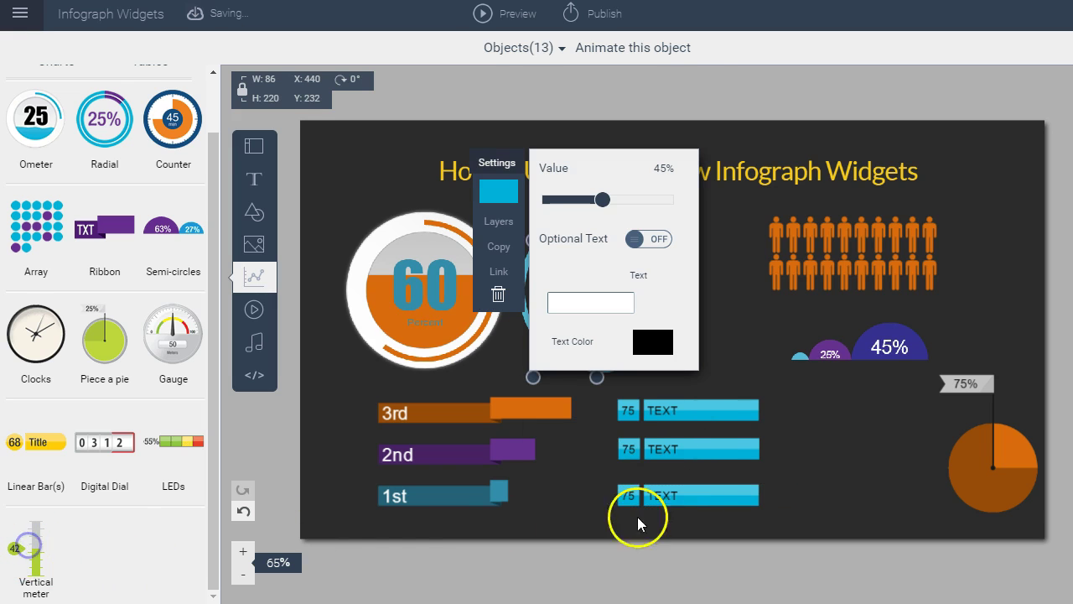
pyautogui.click(835, 462)
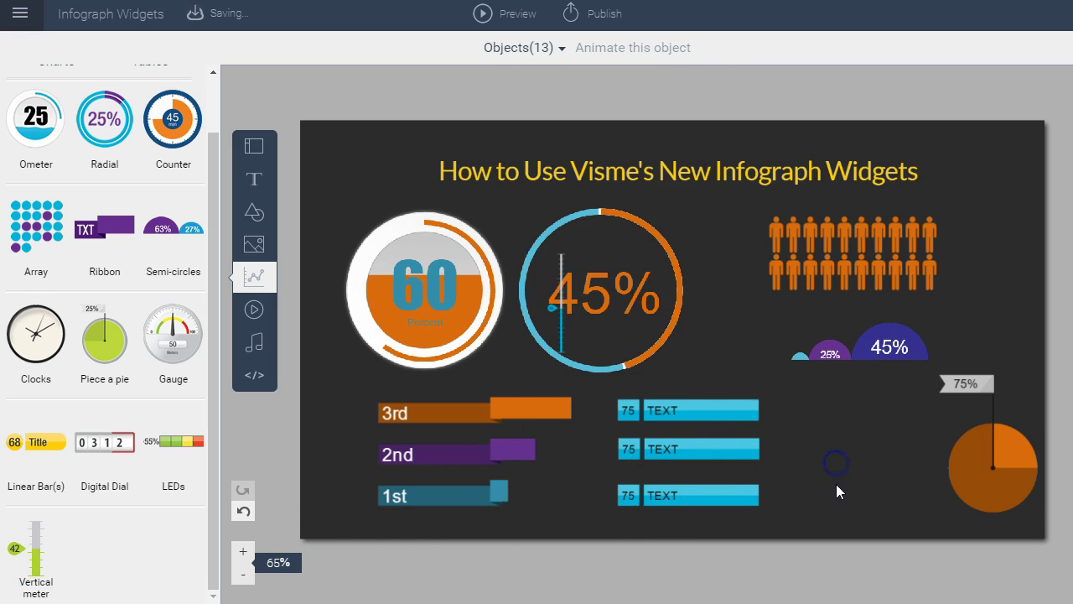
pyautogui.moveTo(556, 335); pyautogui.dragTo(858, 437)
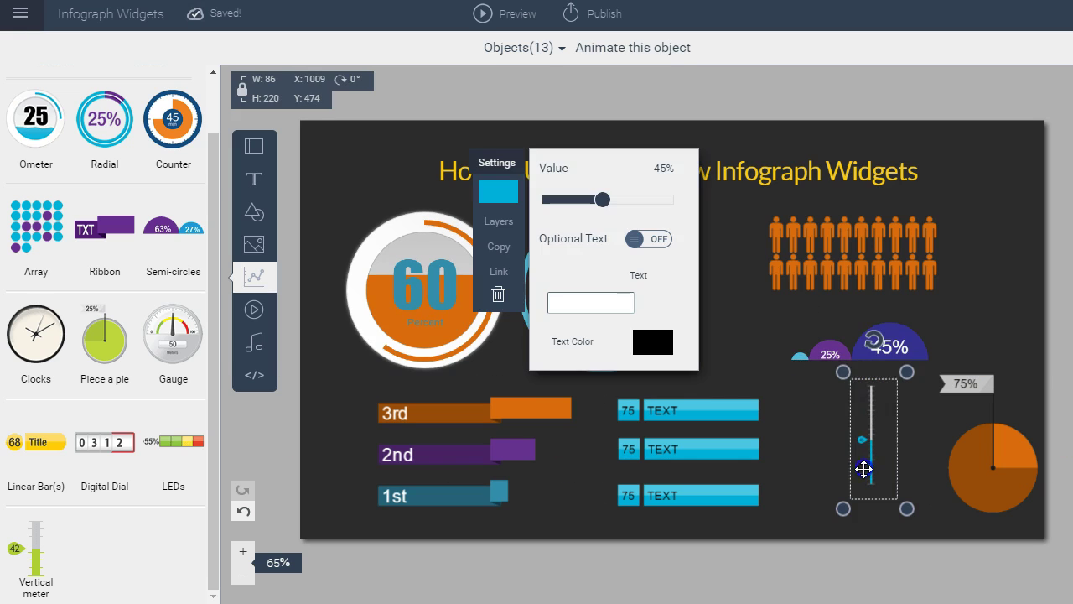
pyautogui.moveTo(843, 377); pyautogui.dragTo(695, 215)
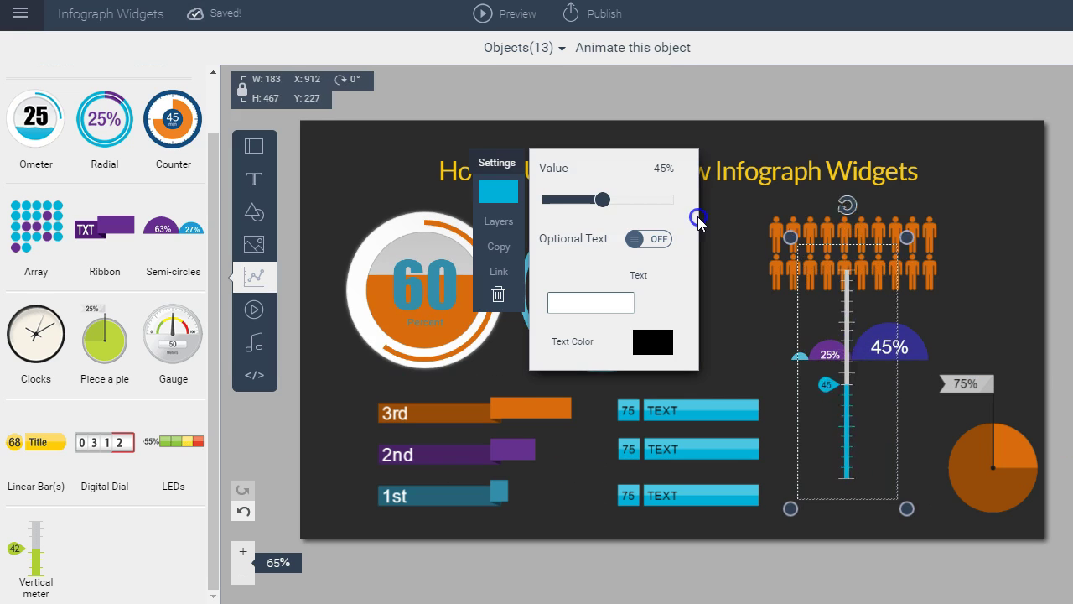
pyautogui.click(910, 426)
pyautogui.moveTo(833, 415); pyautogui.dragTo(839, 436)
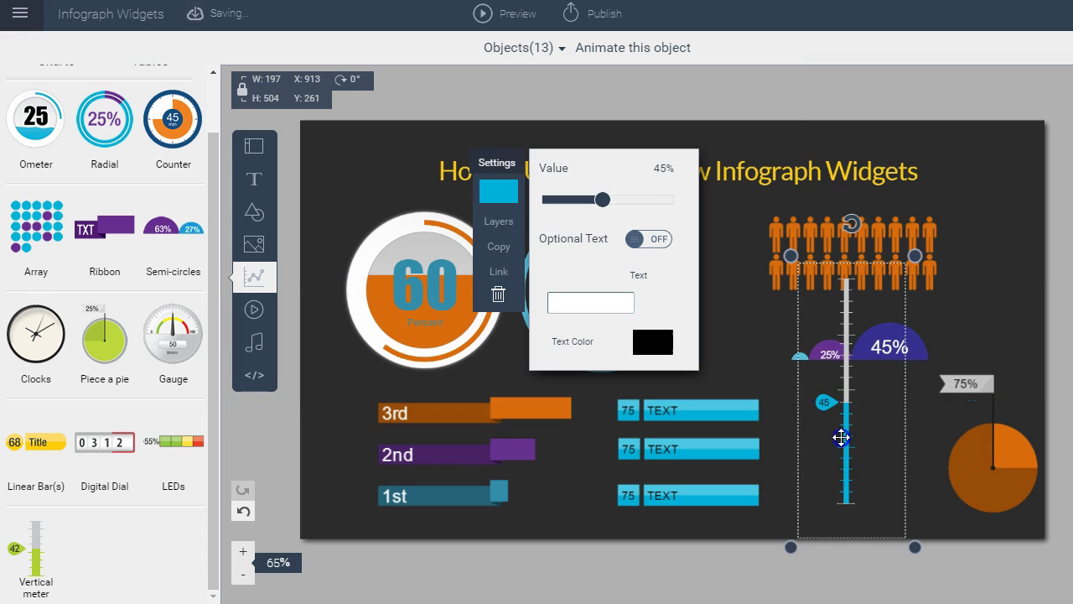
# - Set the meter to 68 with orange text and shrink it to fit beside the pie
pyautogui.doubleClick(659, 167)
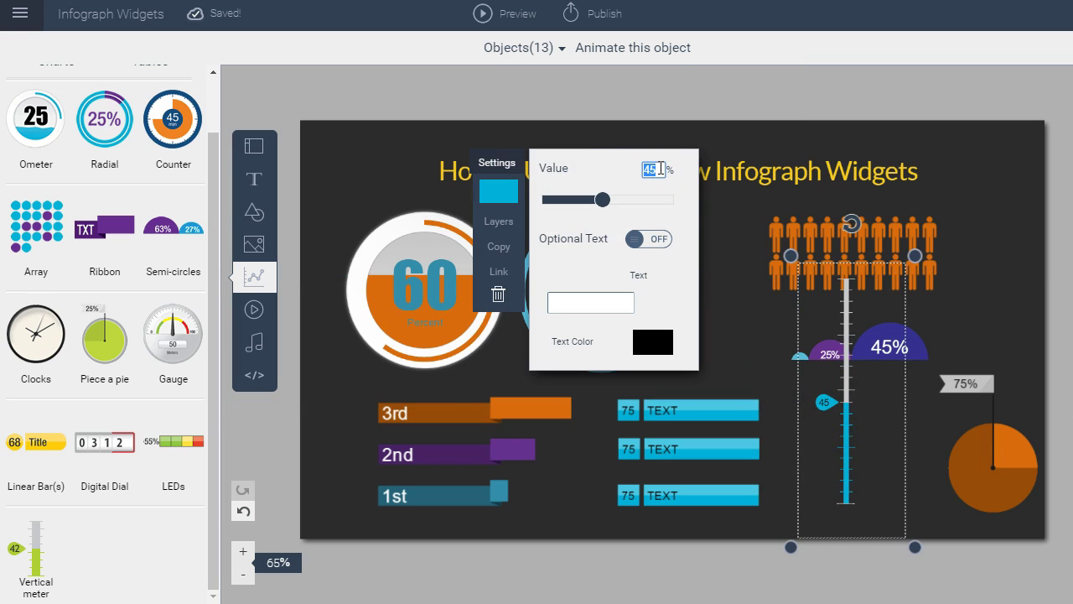
pyautogui.write('68')
pyautogui.press('Return')
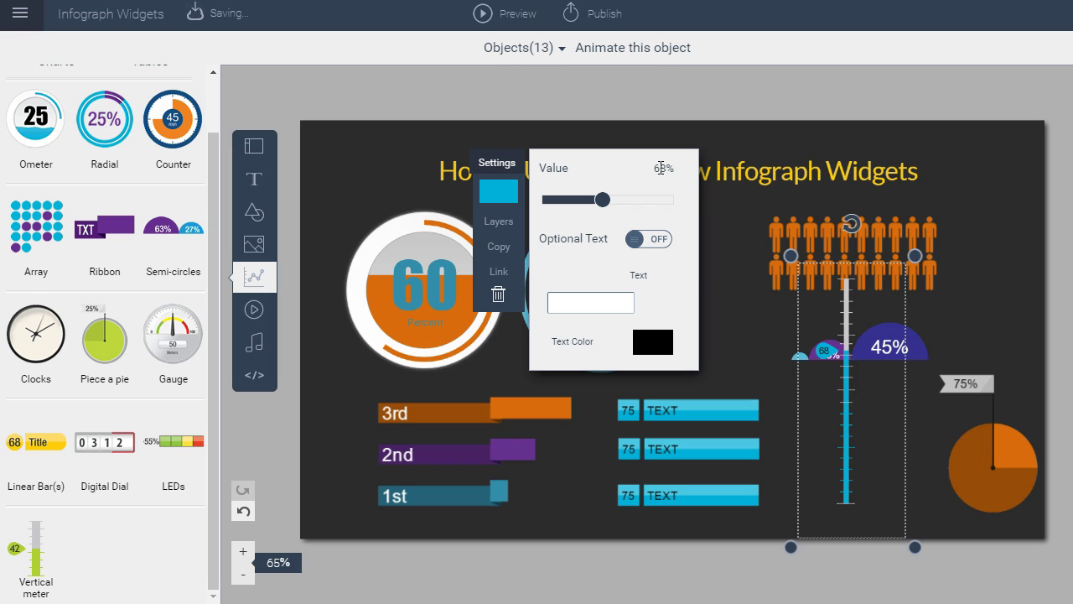
pyautogui.moveTo(867, 450); pyautogui.dragTo(830, 465)
pyautogui.moveTo(751, 265); pyautogui.dragTo(793, 368)
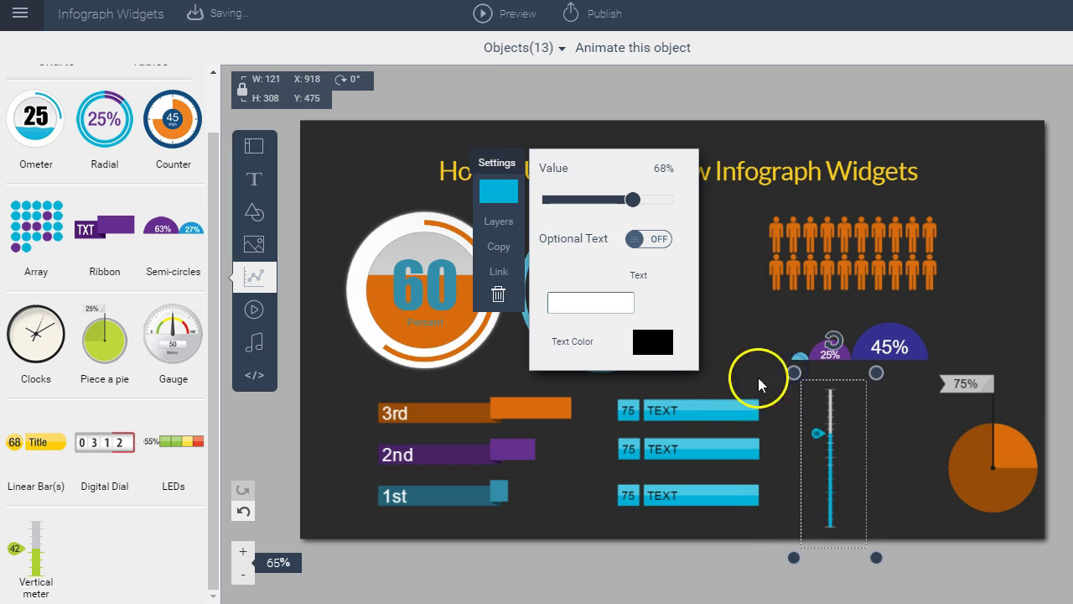
pyautogui.click(646, 348)
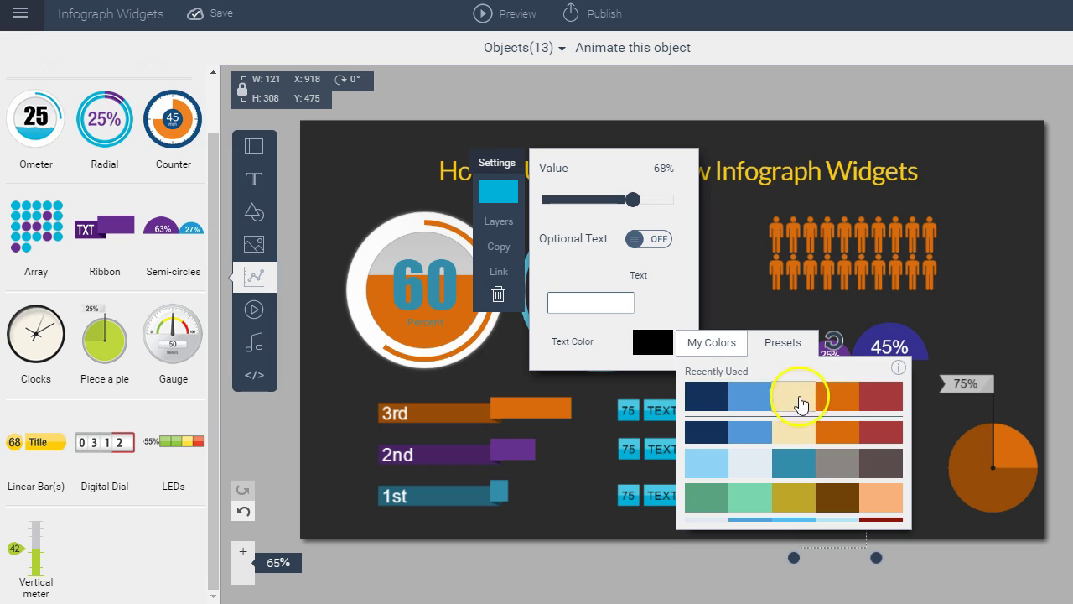
pyautogui.click(838, 398)
pyautogui.click(223, 376)
pyautogui.scroll(2, 201, 403)
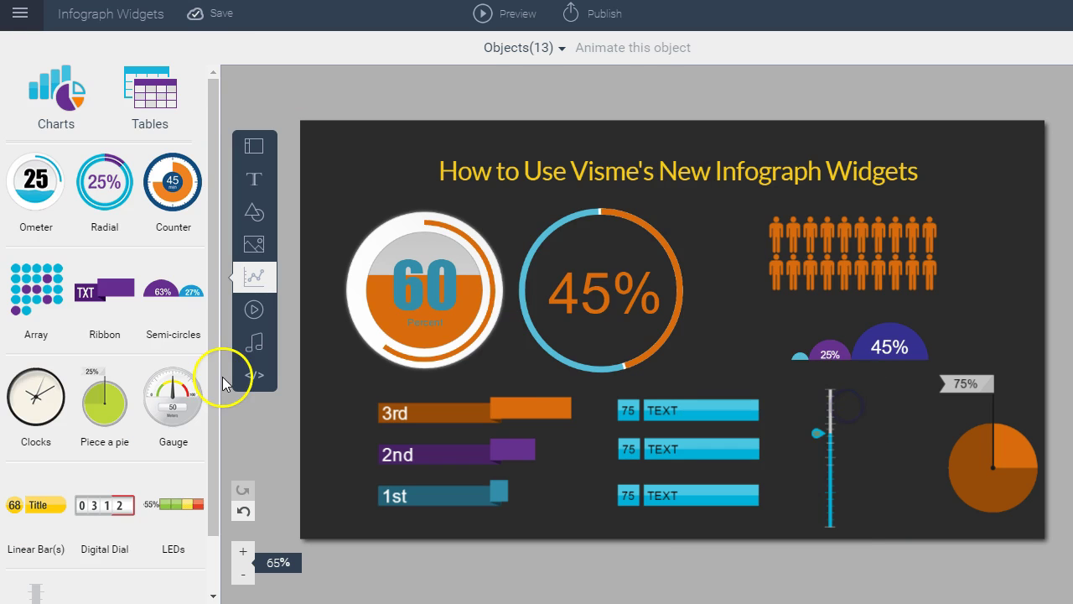
# - Add a three-digit Digital Dial reading 680 and place it beside the vertical meter
pyautogui.click(107, 511)
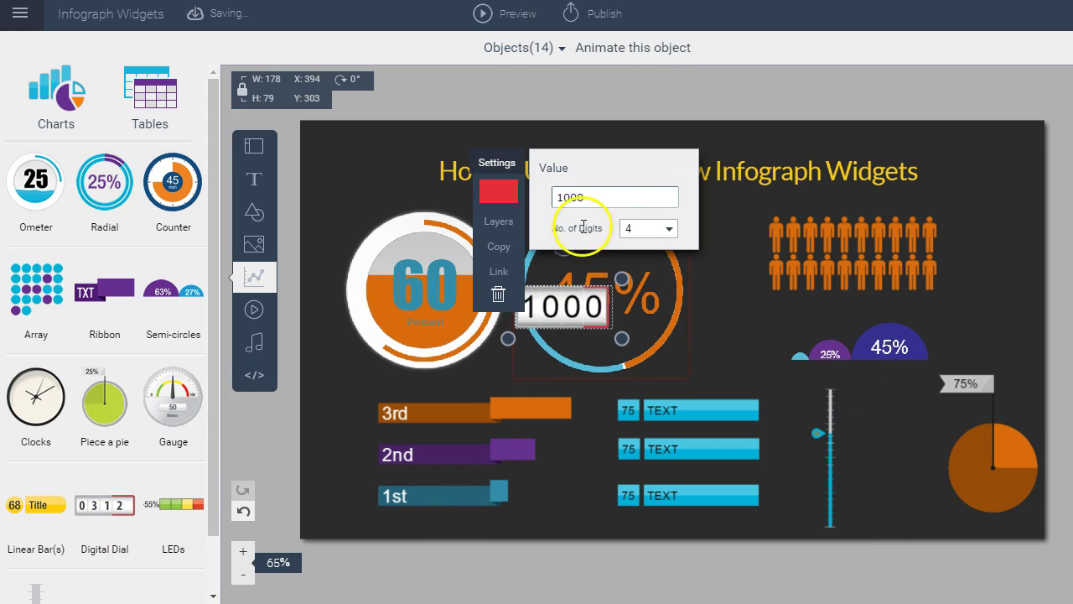
pyautogui.moveTo(598, 198); pyautogui.dragTo(553, 196)
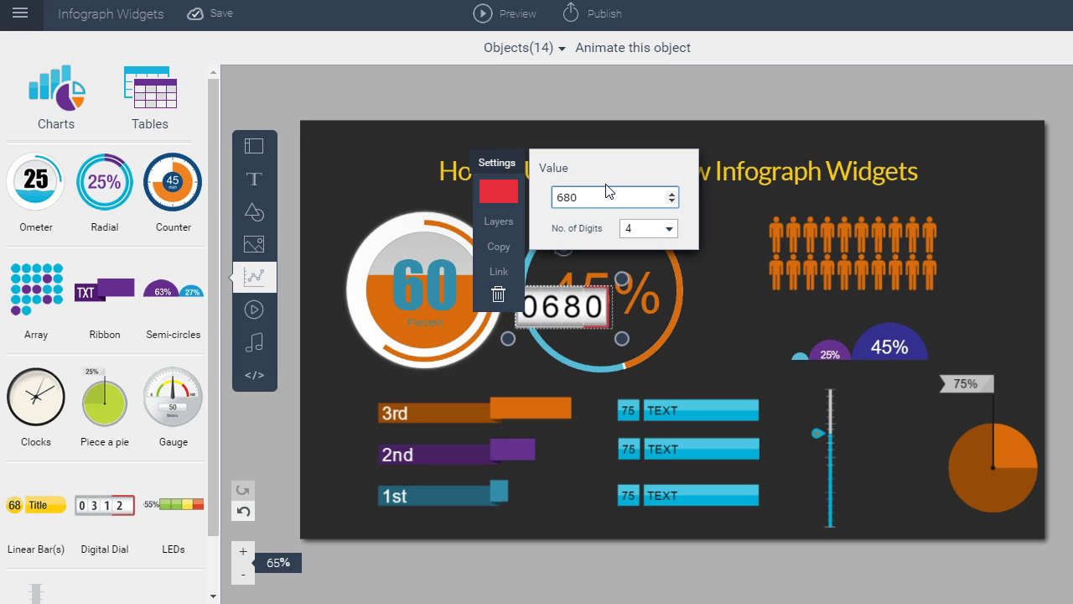
pyautogui.click(639, 228)
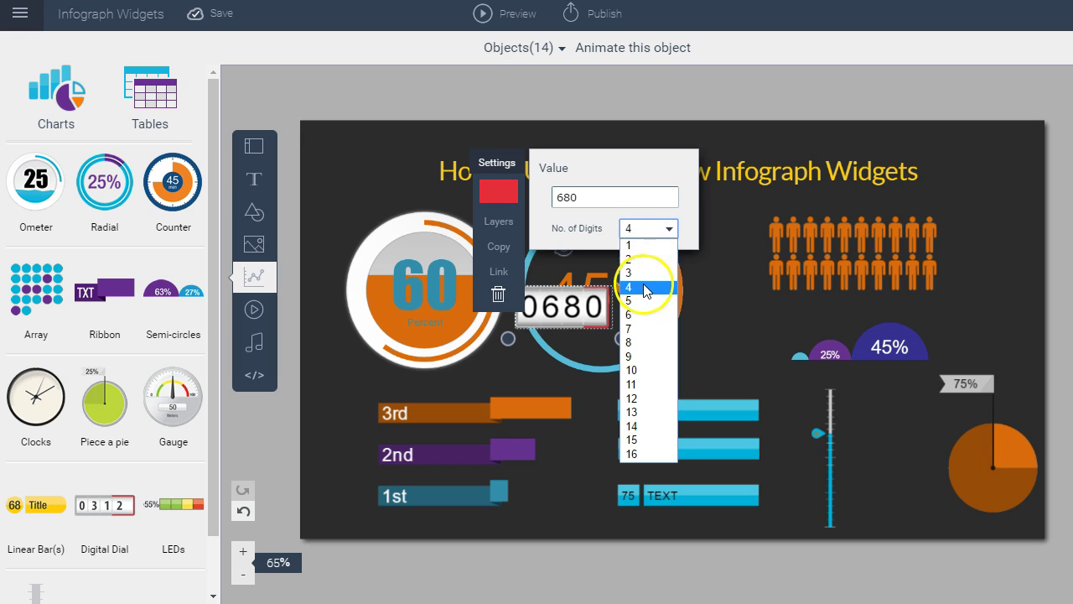
pyautogui.click(642, 272)
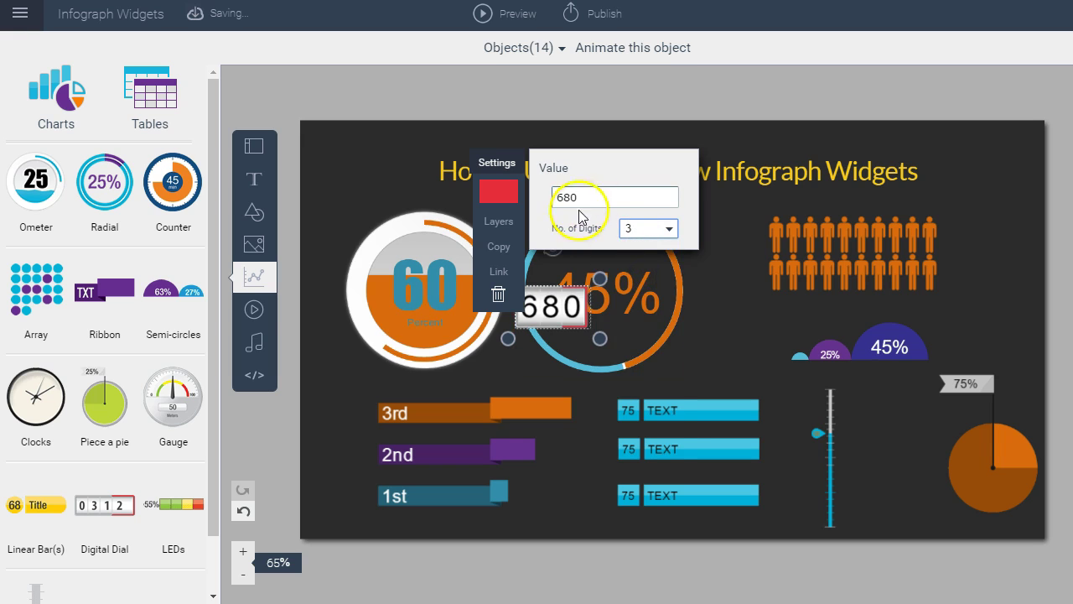
pyautogui.moveTo(538, 320); pyautogui.dragTo(886, 463)
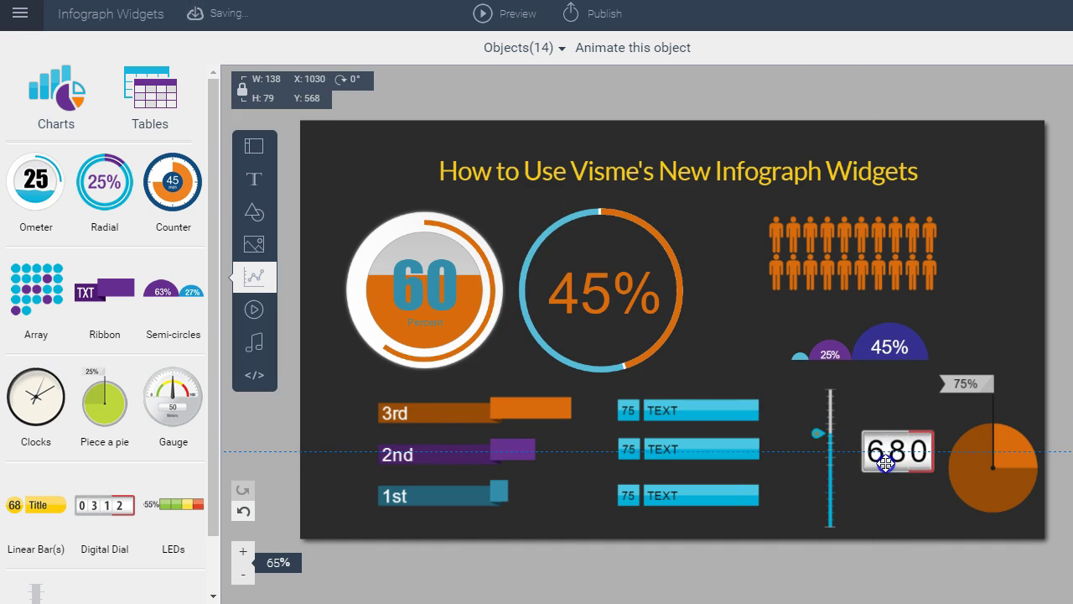
pyautogui.click(718, 340)
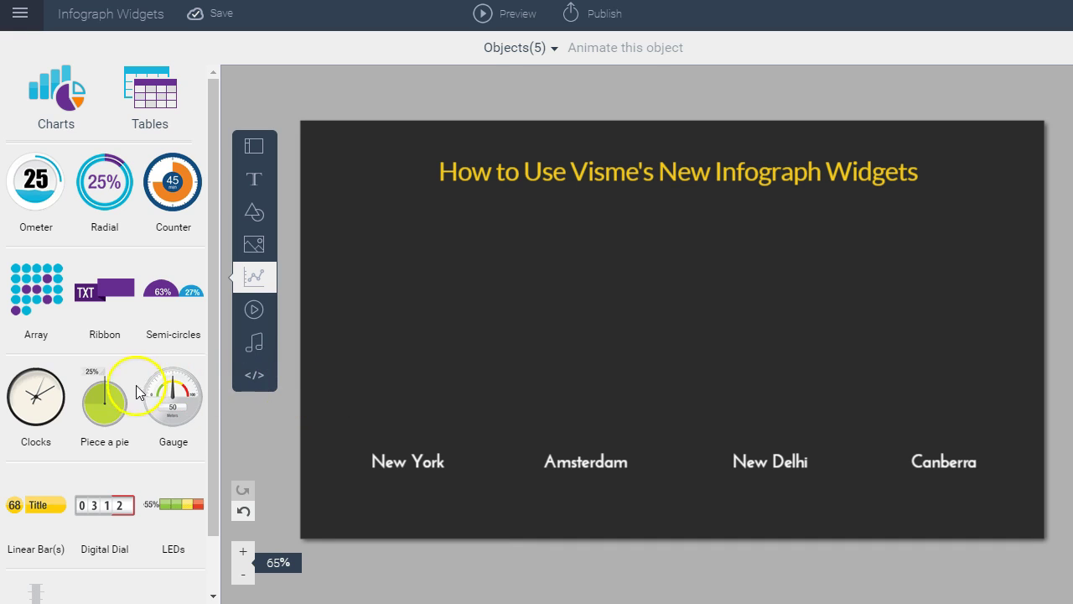
# - Add an analog clock widget, then size and centre it above the New York label
pyautogui.click(44, 402)
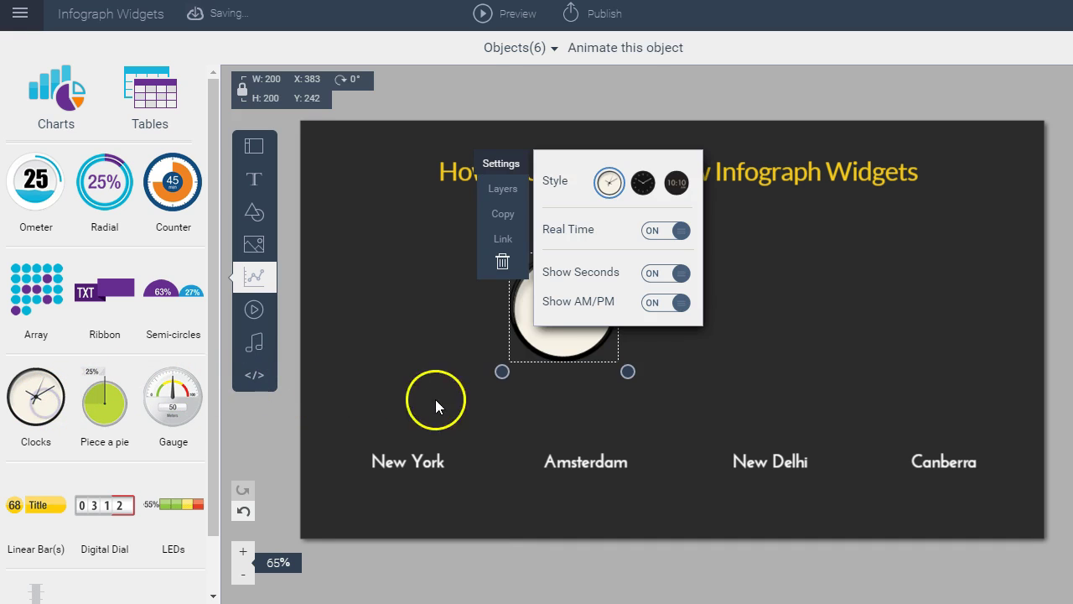
pyautogui.moveTo(523, 343); pyautogui.dragTo(587, 422)
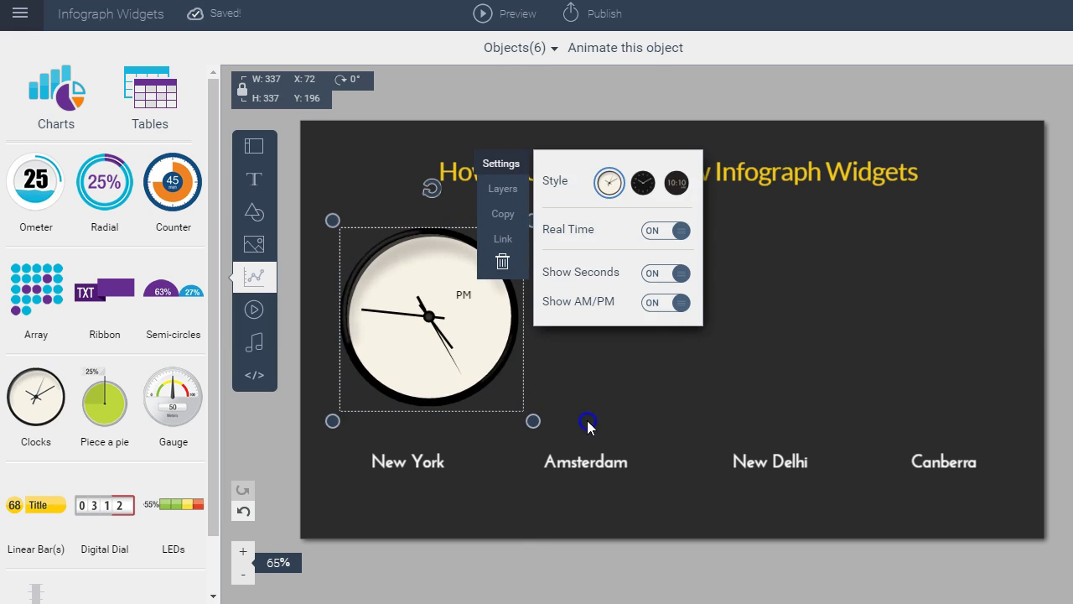
pyautogui.moveTo(463, 360); pyautogui.dragTo(438, 367)
pyautogui.moveTo(510, 426); pyautogui.dragTo(483, 401)
pyautogui.moveTo(433, 367); pyautogui.dragTo(445, 386)
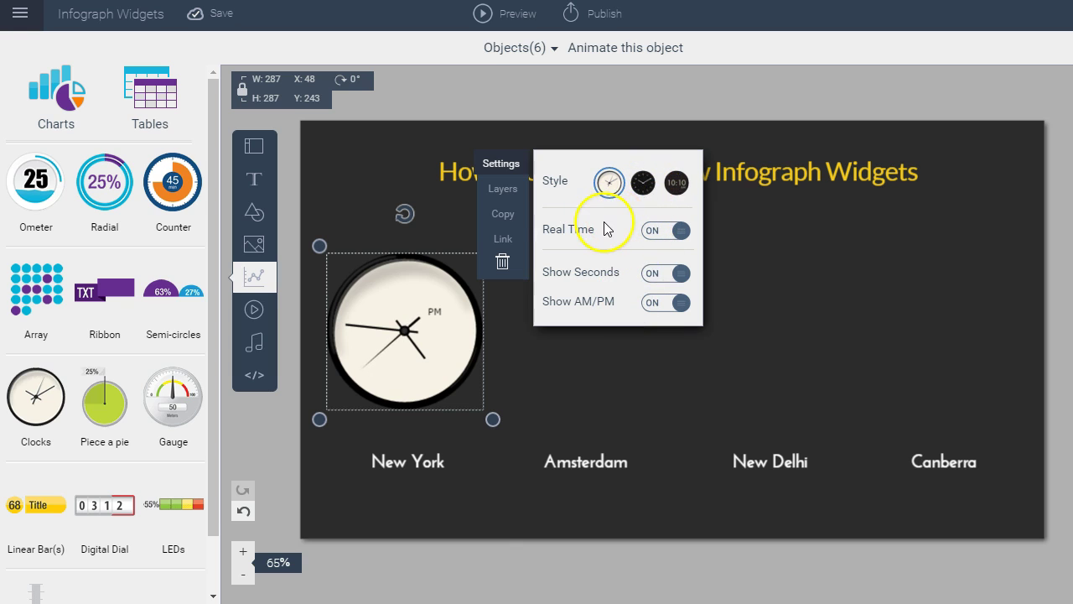
# - Give the New York clock the light analog style, Real Time on and Show Seconds off
pyautogui.click(643, 185)
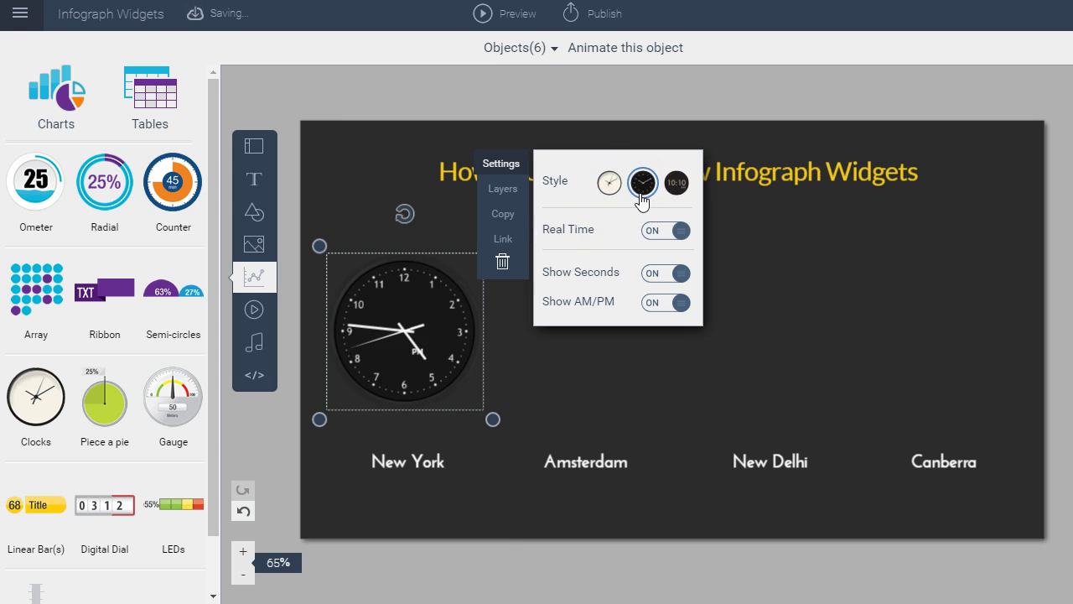
pyautogui.click(676, 184)
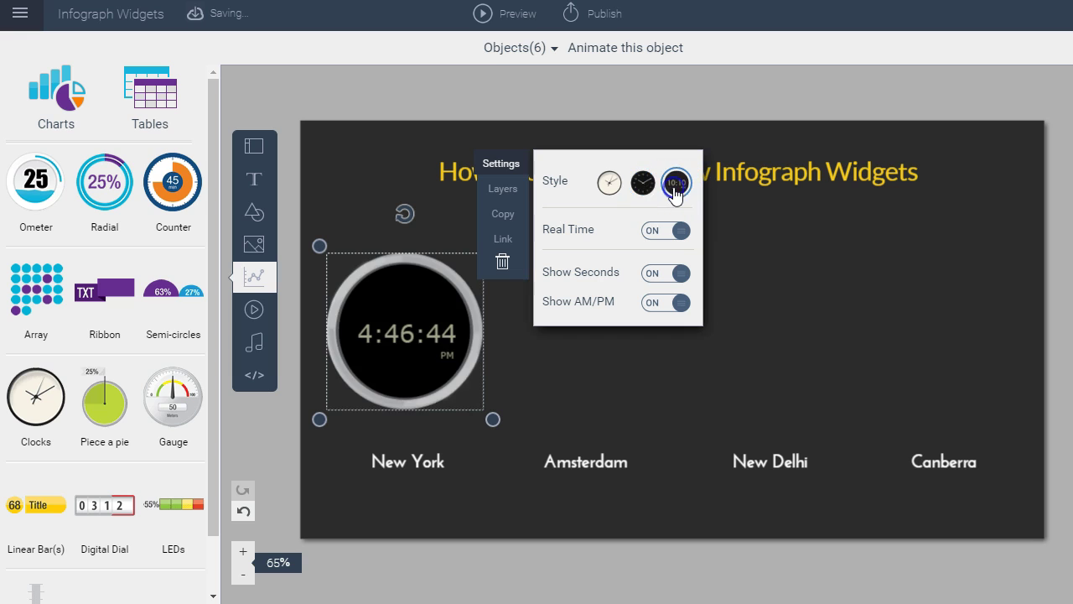
pyautogui.click(609, 183)
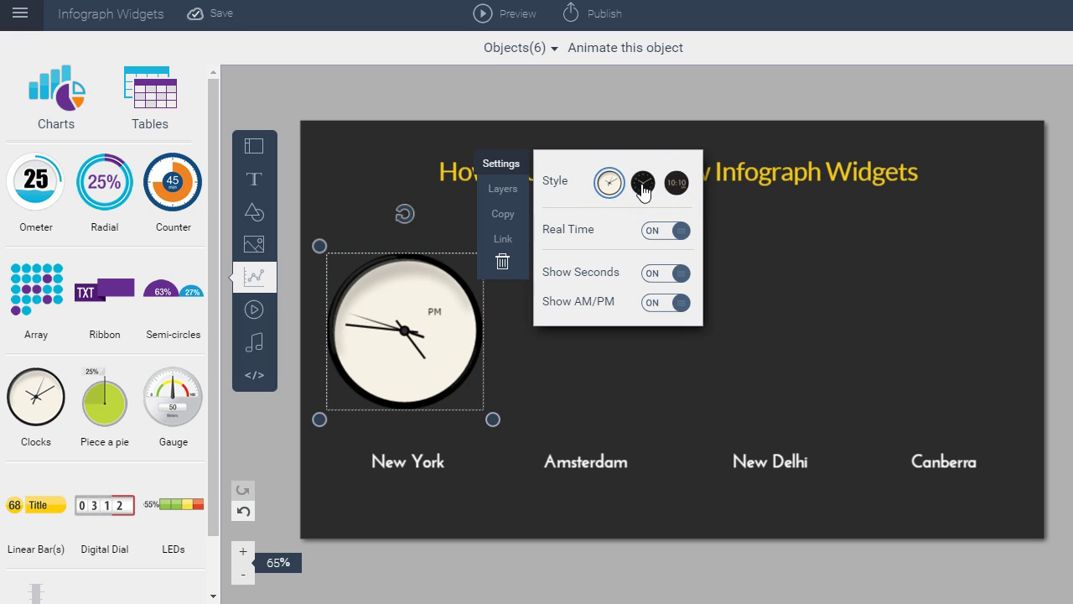
pyautogui.click(658, 238)
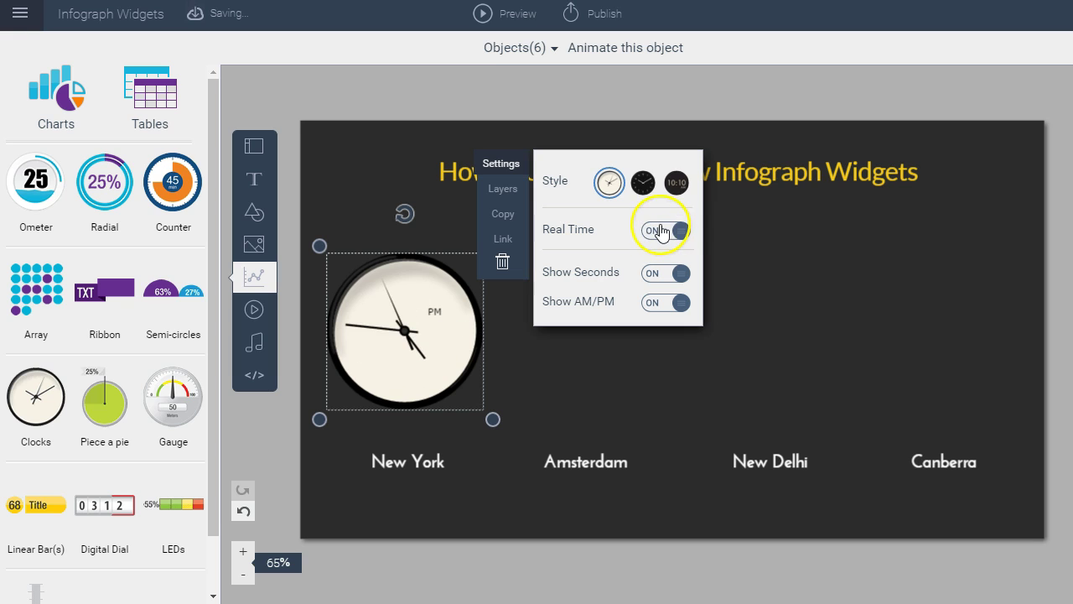
pyautogui.click(658, 278)
pyautogui.click(659, 275)
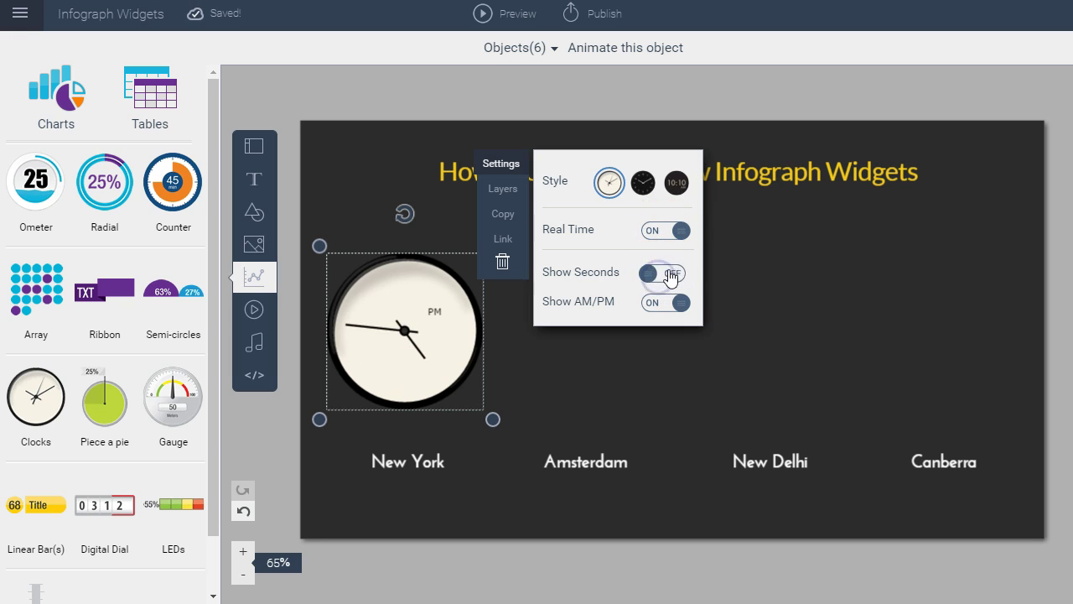
pyautogui.click(660, 303)
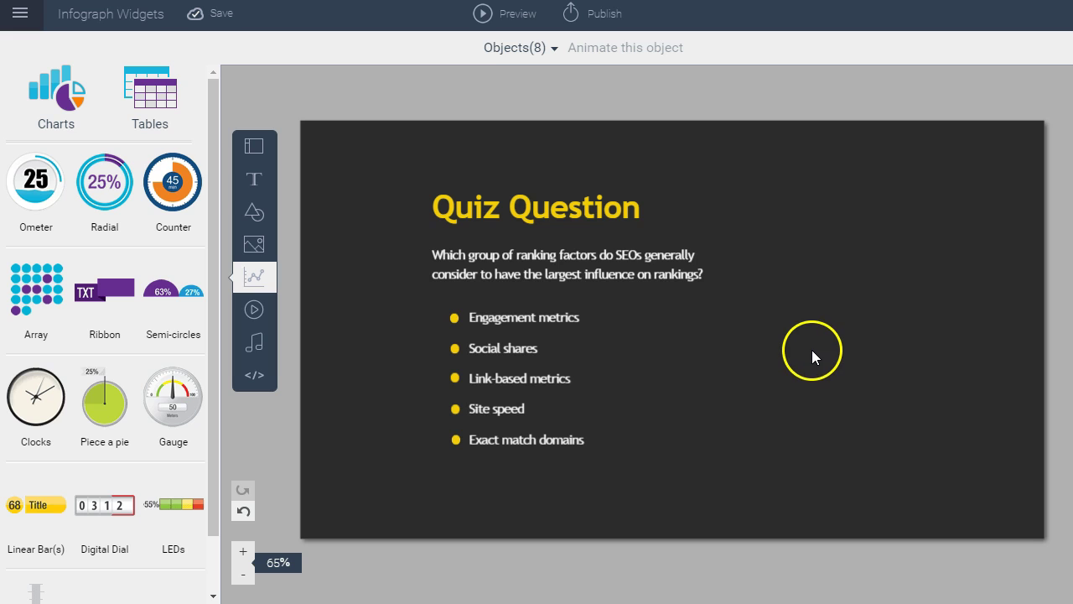
# - Add a countdown Counter to the quiz slide and enlarge it right of the answers
pyautogui.click(179, 185)
pyautogui.moveTo(472, 306); pyautogui.dragTo(789, 257)
pyautogui.moveTo(886, 328); pyautogui.dragTo(1032, 462)
pyautogui.moveTo(931, 398); pyautogui.dragTo(808, 316)
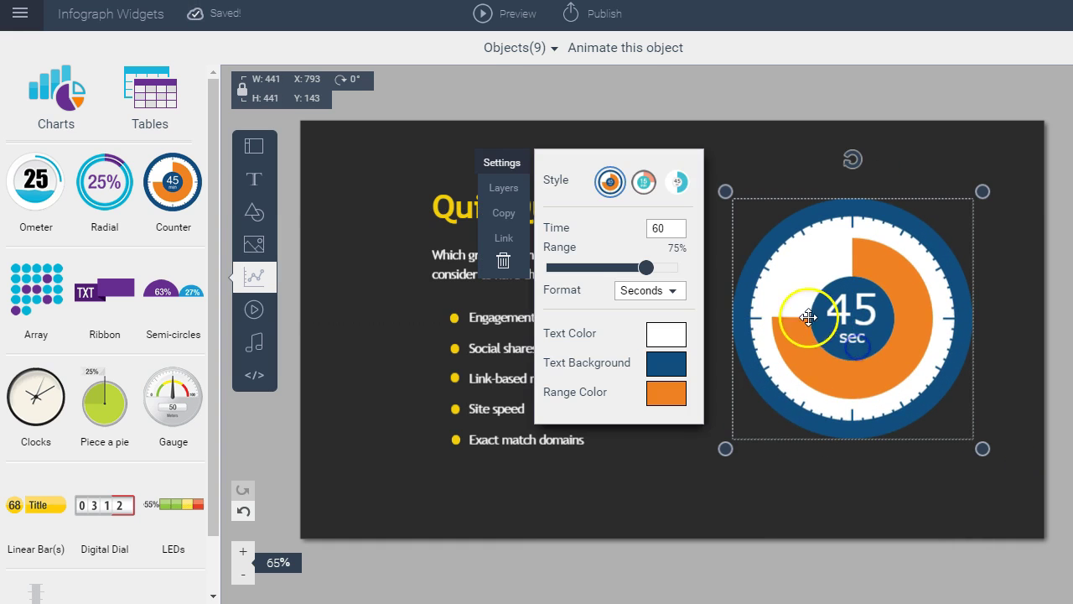
# - Try the salmon and stopwatch counter styles, then return to the blue-and-orange style 1
pyautogui.click(643, 181)
pyautogui.click(679, 182)
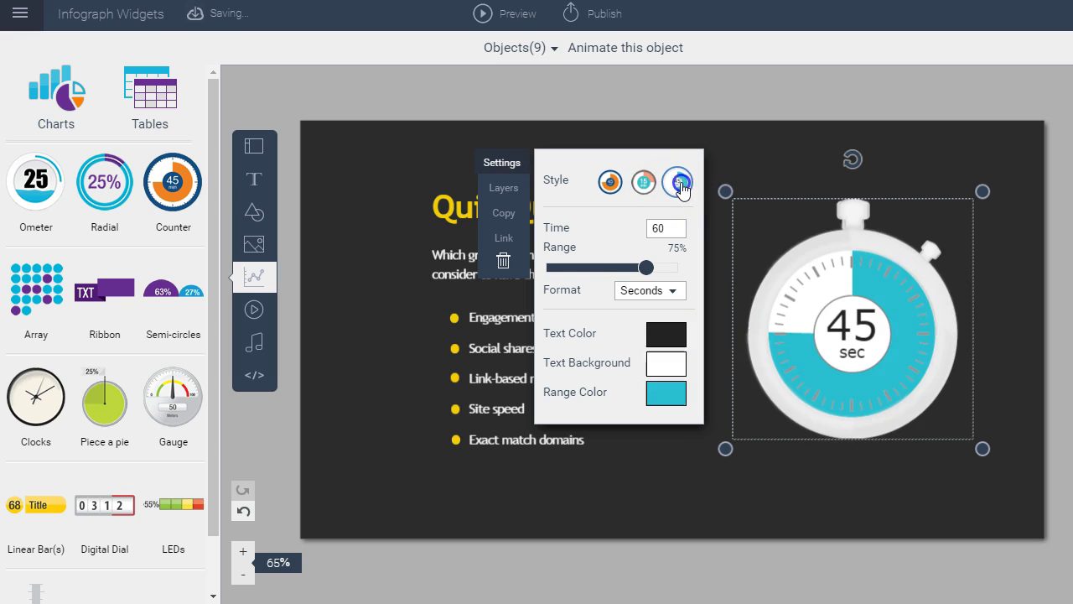
pyautogui.click(610, 183)
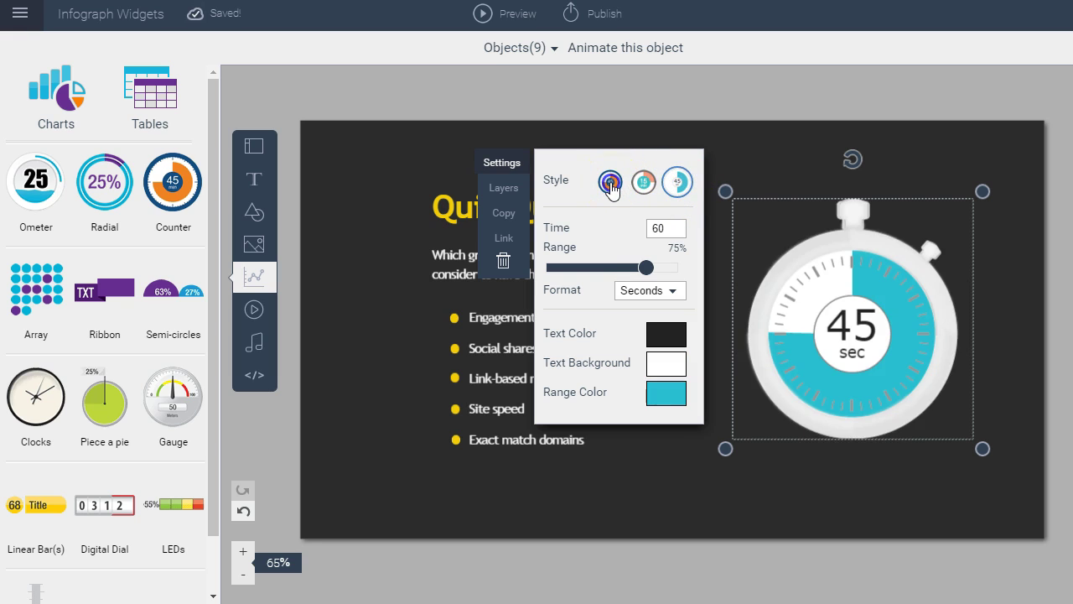
pyautogui.click(611, 183)
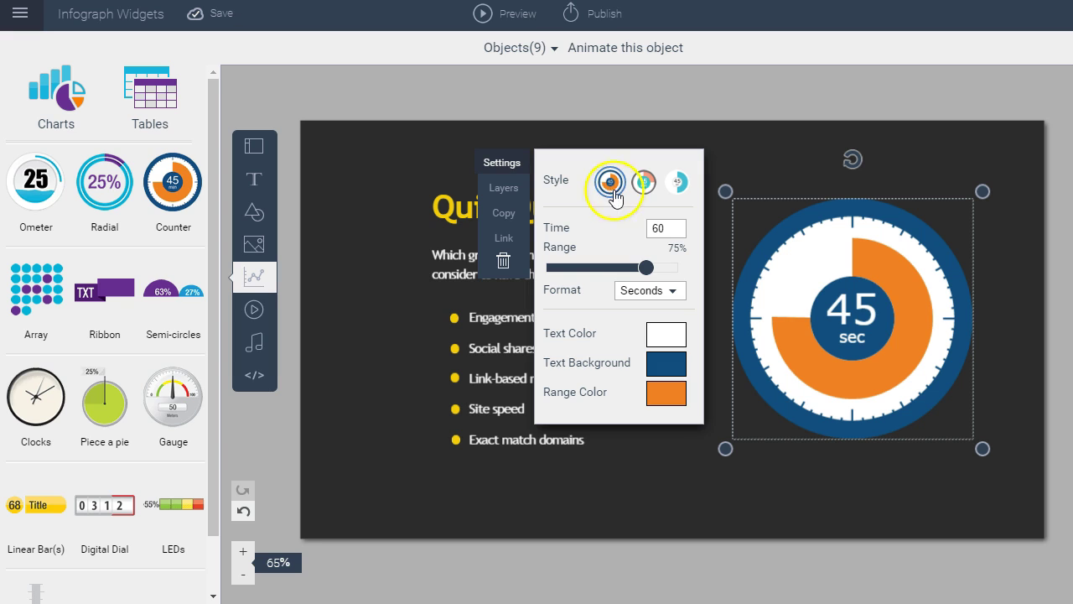
# - Keep the counter's time at 60 with the Format set to Seconds
pyautogui.click(667, 227)
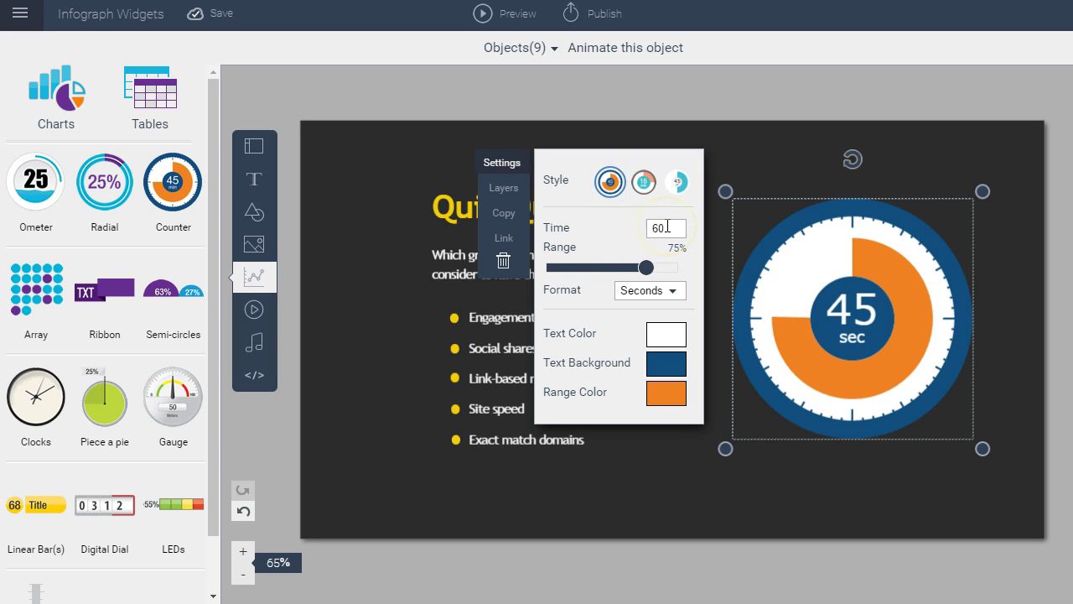
pyautogui.doubleClick(668, 227)
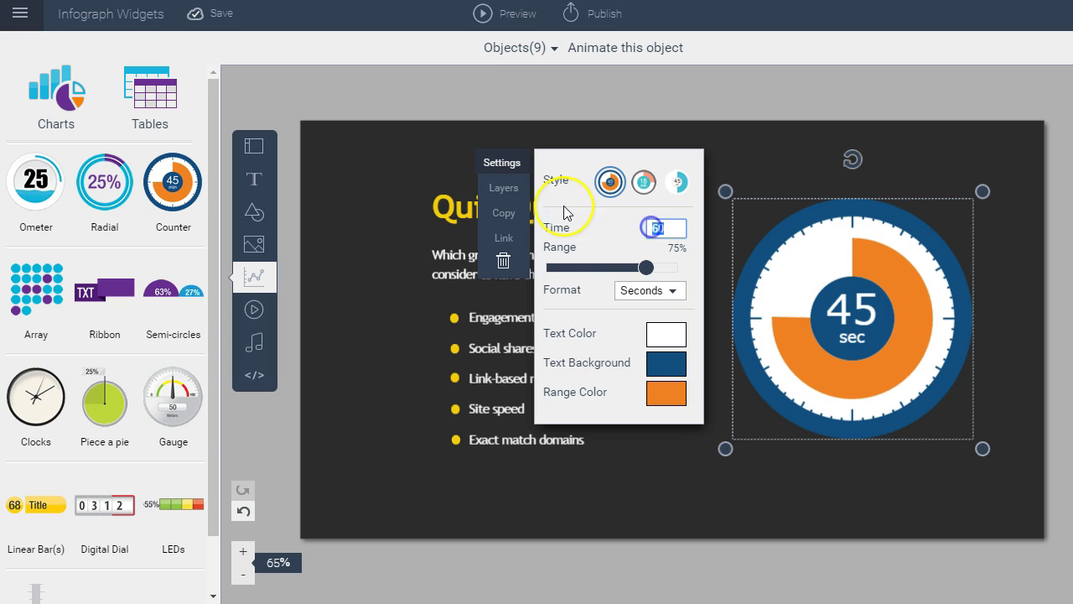
pyautogui.click(657, 290)
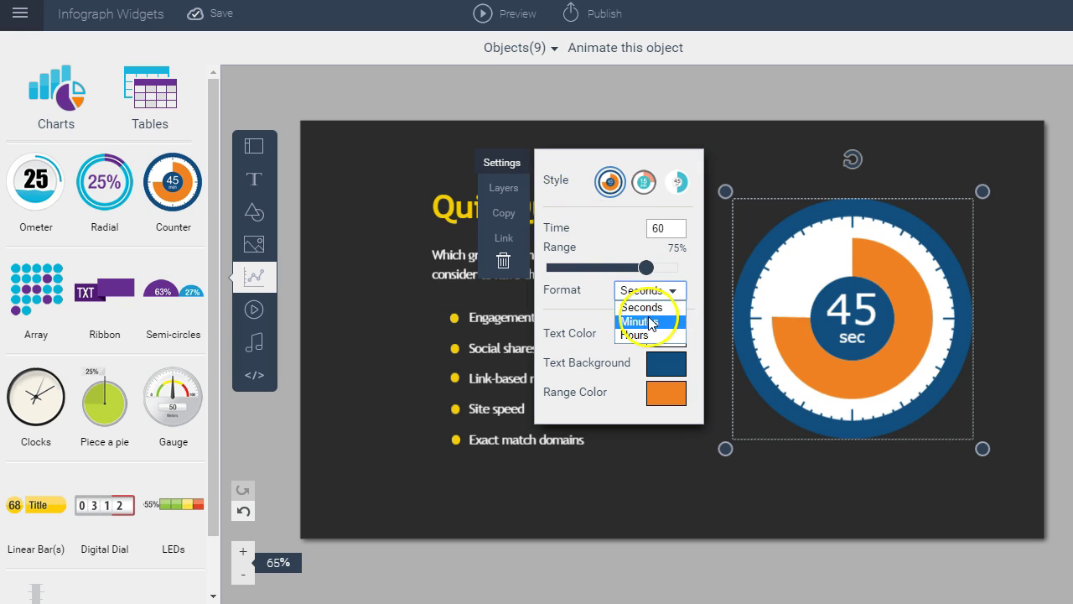
pyautogui.click(647, 319)
pyautogui.click(650, 292)
pyautogui.click(647, 305)
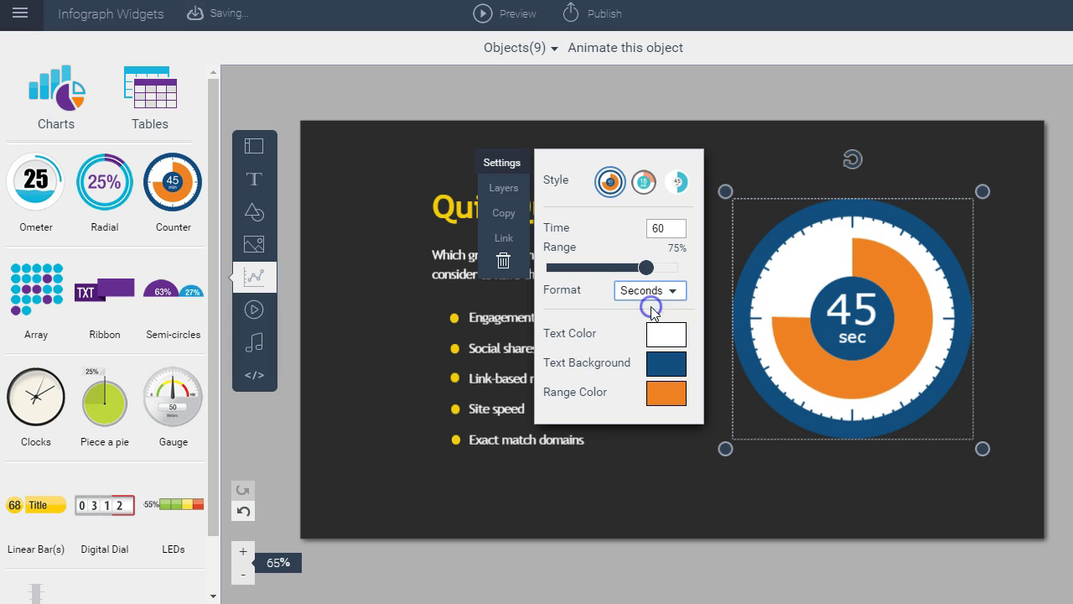
pyautogui.click(647, 269)
# - Fill the counter's Range to 100% and set its Text Color to tan
pyautogui.moveTo(651, 277); pyautogui.dragTo(688, 274)
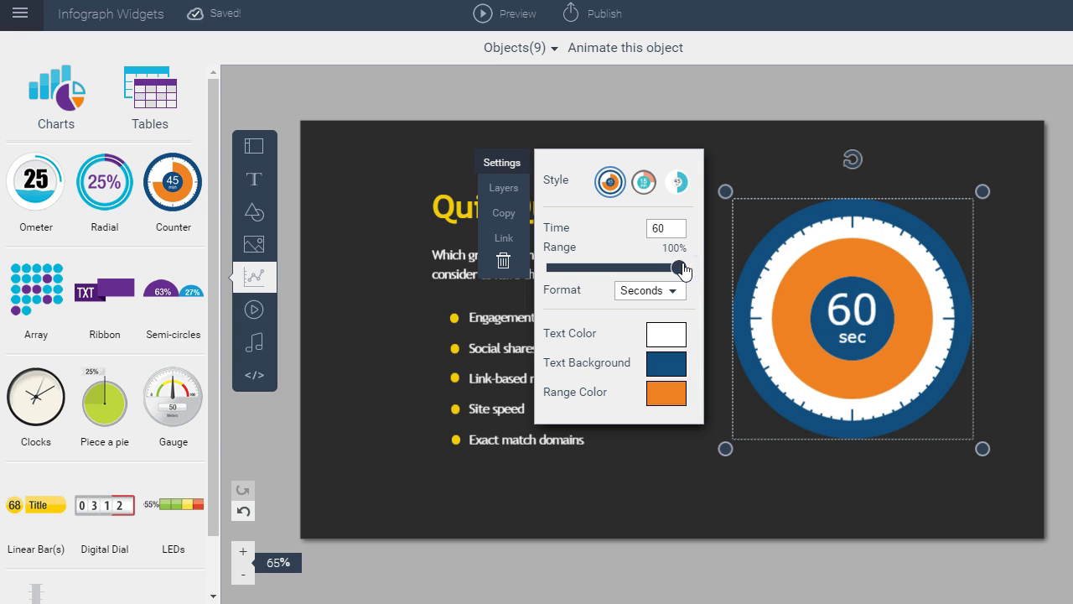
pyautogui.click(665, 337)
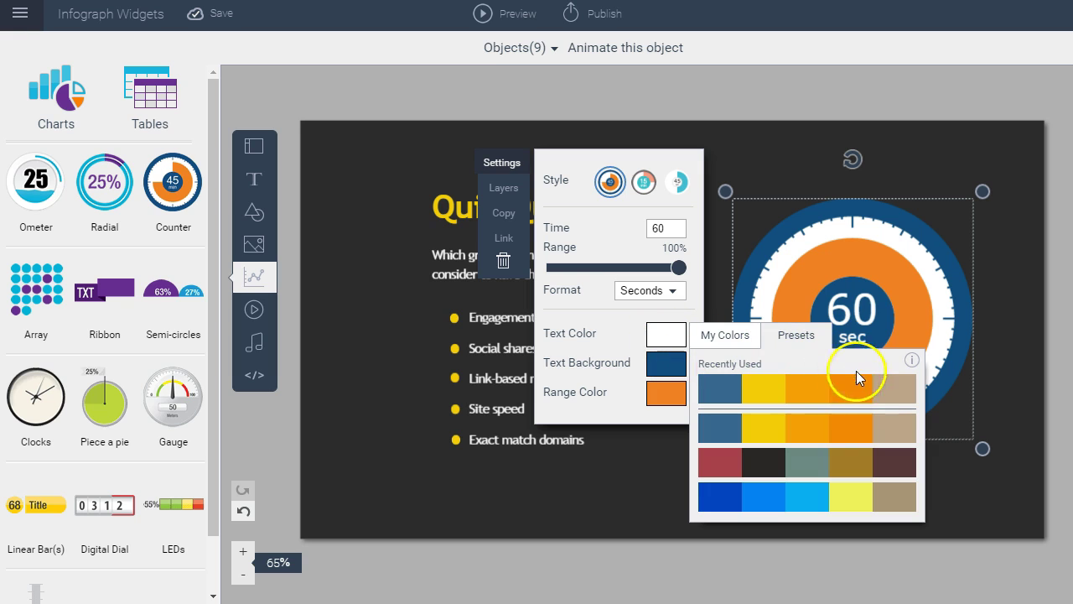
pyautogui.scroll(-5, 917, 450)
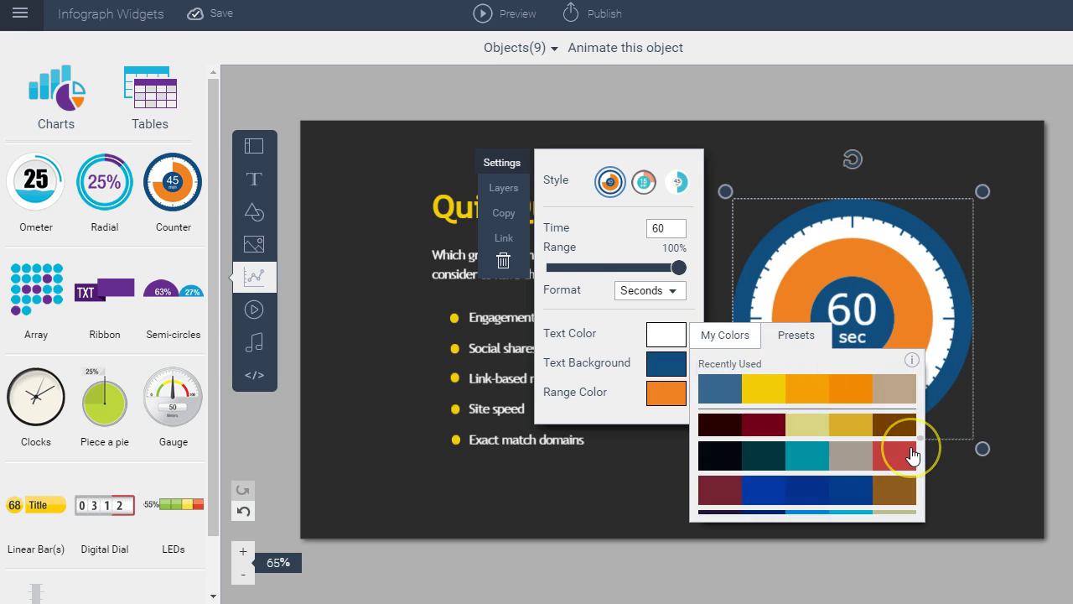
pyautogui.scroll(-2, 914, 453)
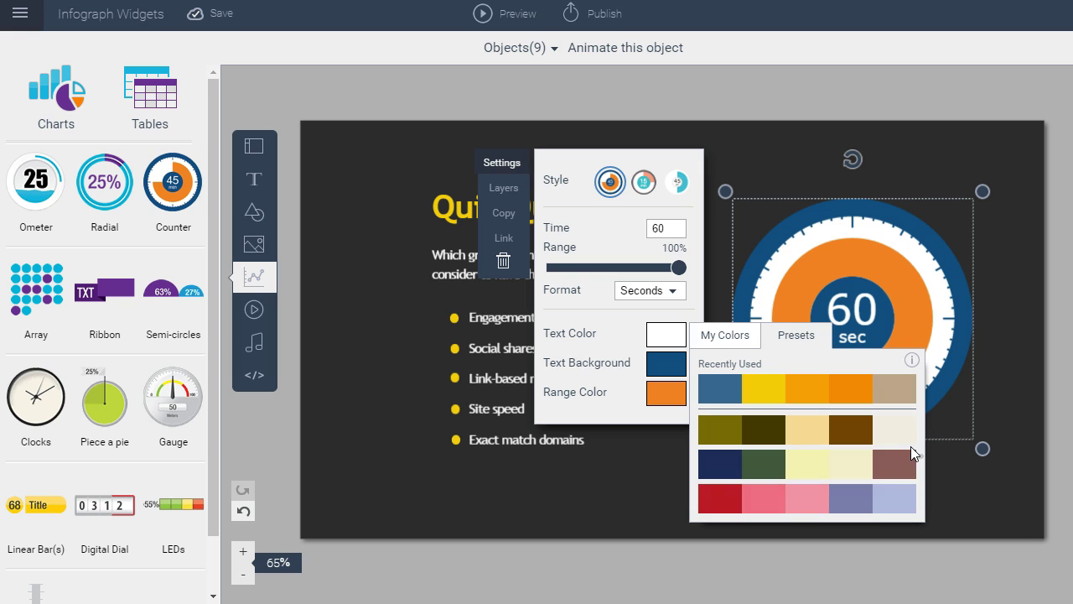
pyautogui.scroll(-3, 912, 450)
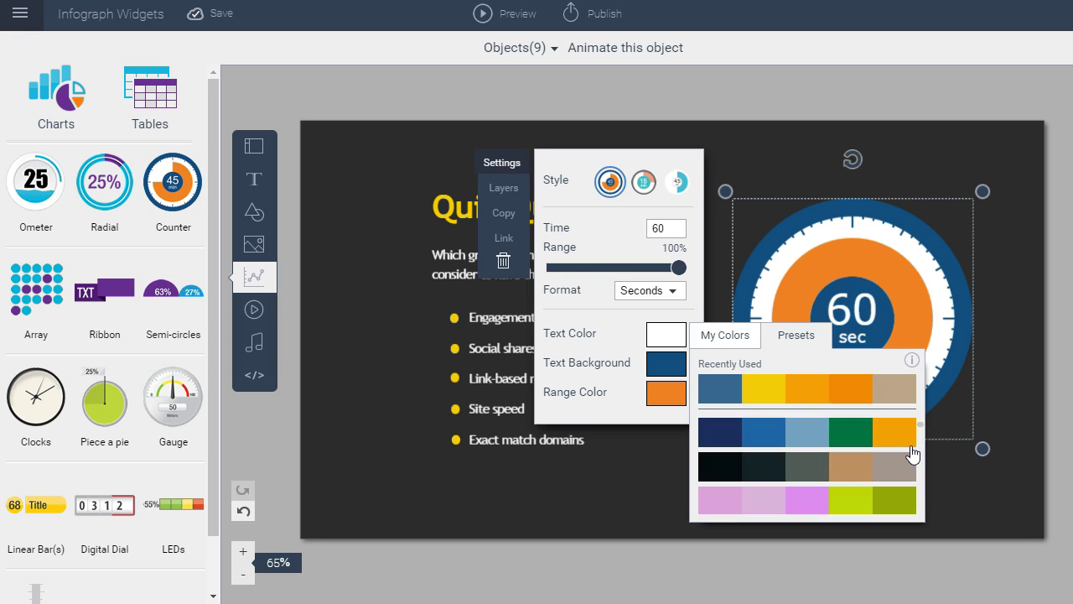
pyautogui.scroll(5, 912, 452)
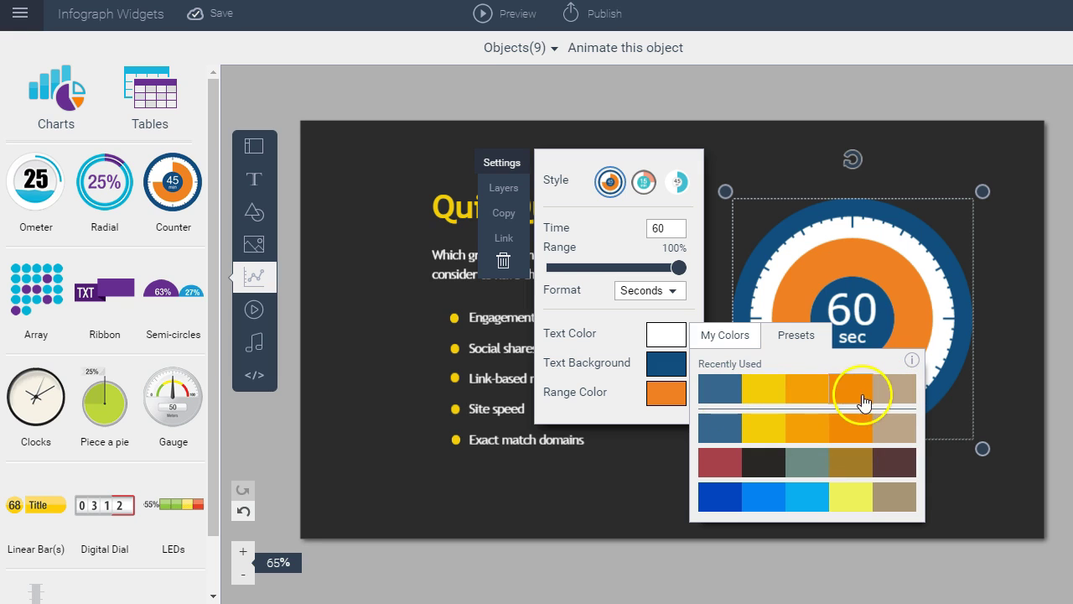
pyautogui.click(893, 392)
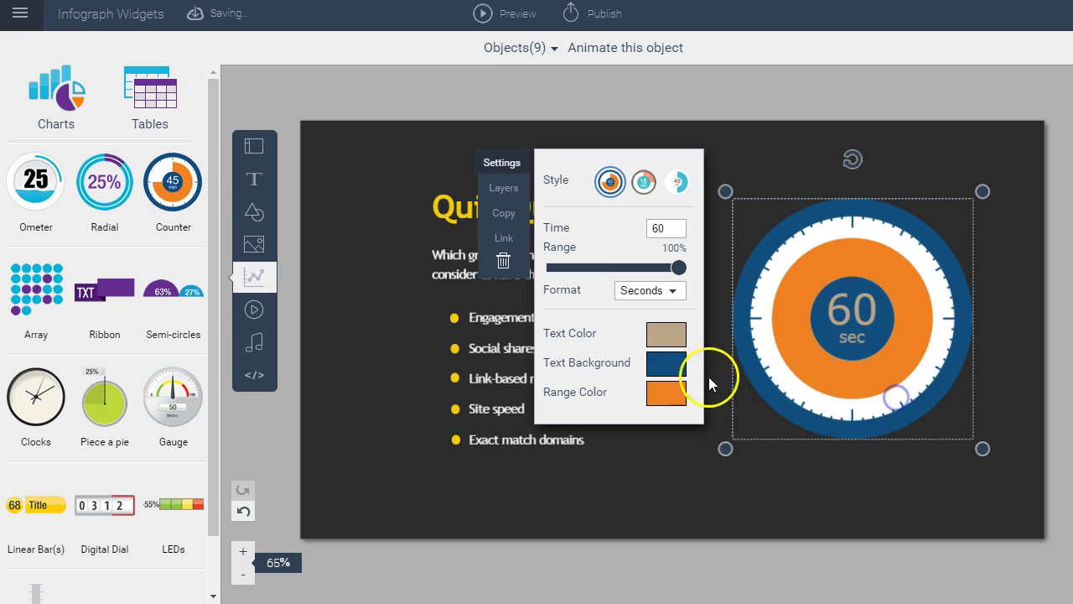
# - Set the Text Background to blue and Range Color to yellow, then preview the slide
pyautogui.click(655, 369)
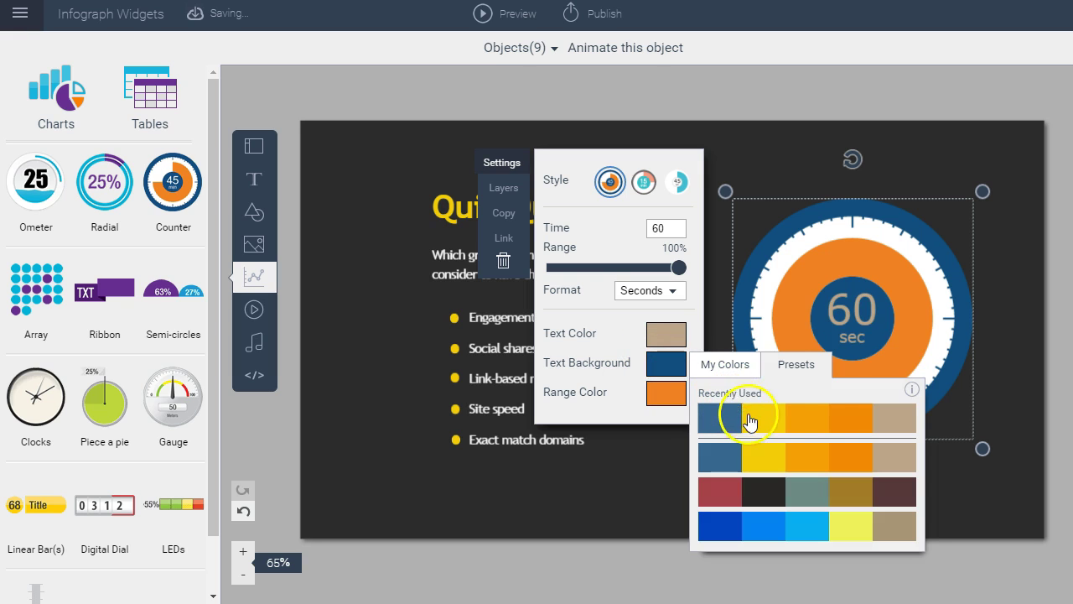
pyautogui.click(811, 424)
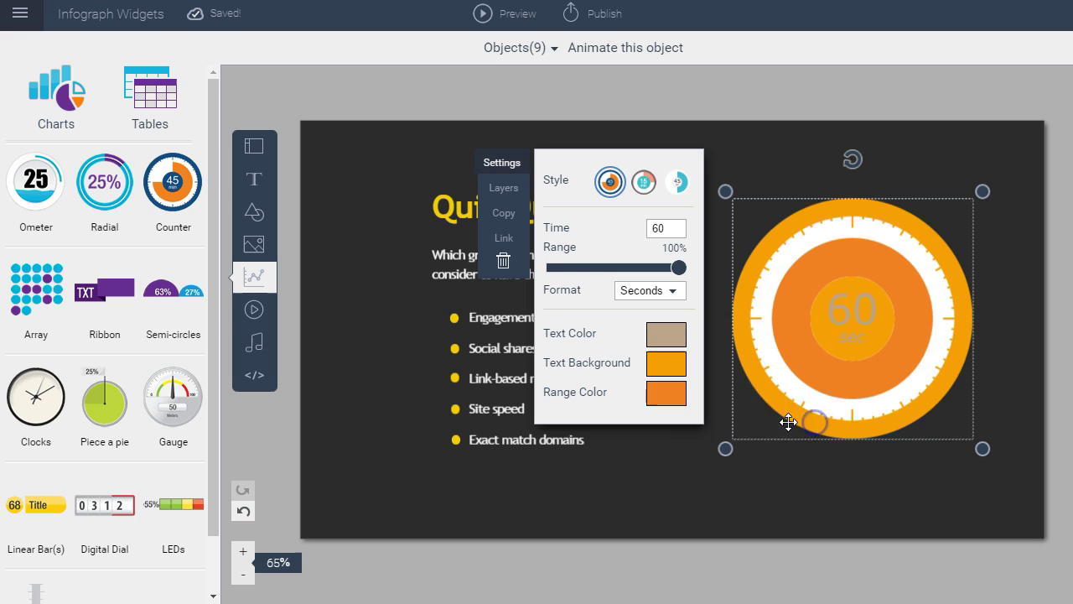
pyautogui.click(669, 394)
pyautogui.click(723, 443)
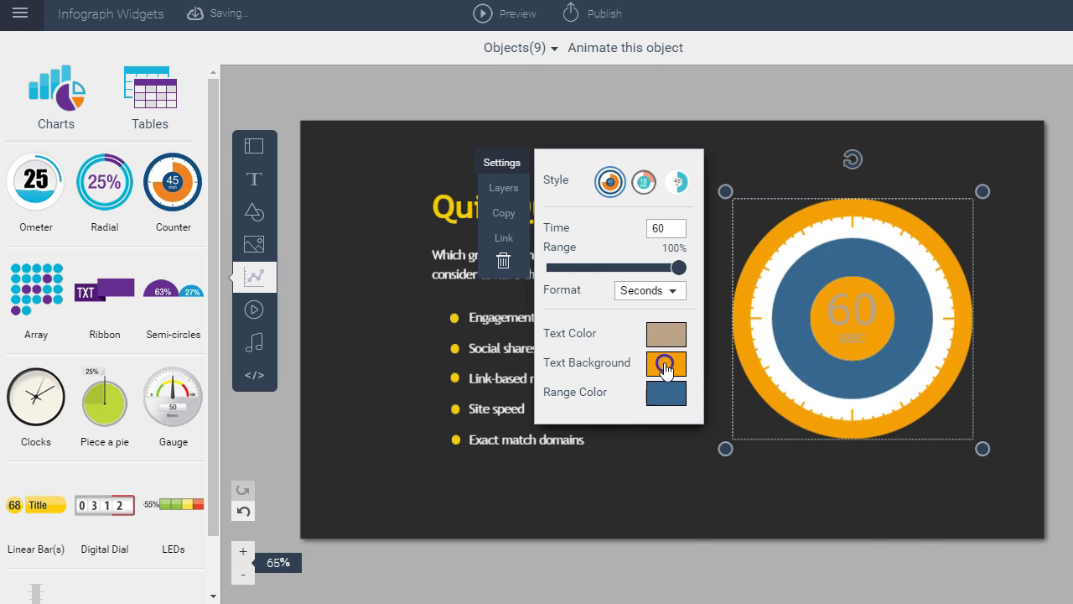
pyautogui.click(666, 363)
pyautogui.click(721, 417)
pyautogui.click(667, 394)
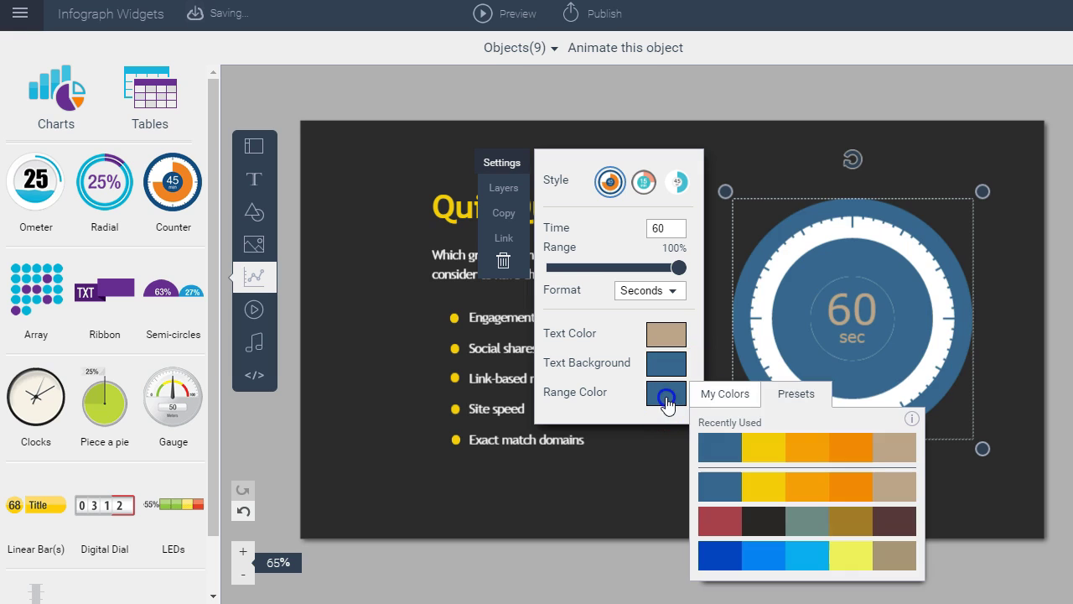
pyautogui.click(765, 447)
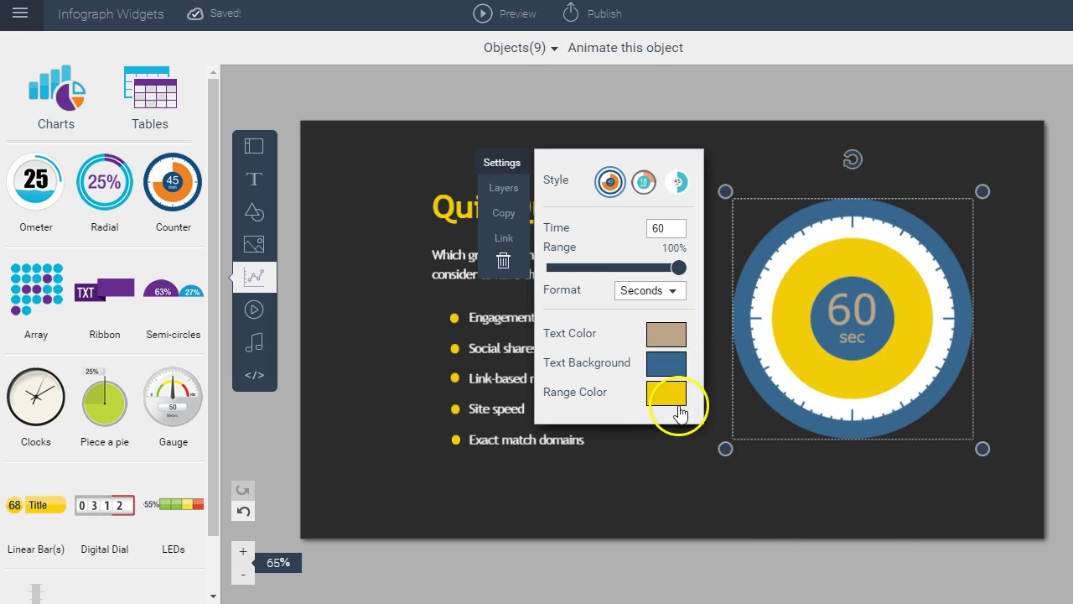
pyautogui.click(545, 100)
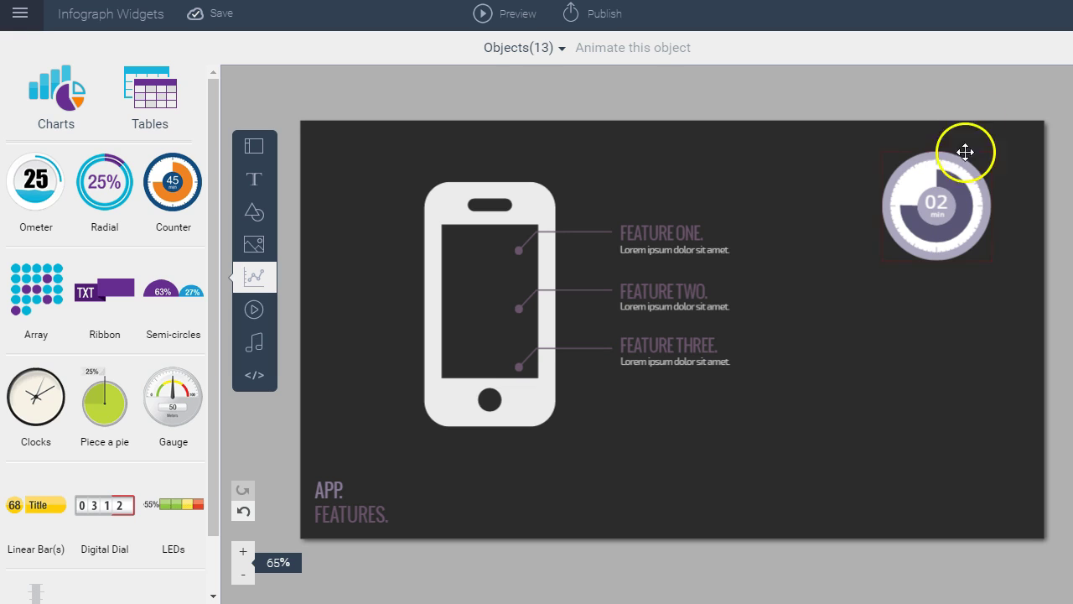
# - Set the App Features timer's time to 2 minutes and its Range to 100%
pyautogui.click(928, 183)
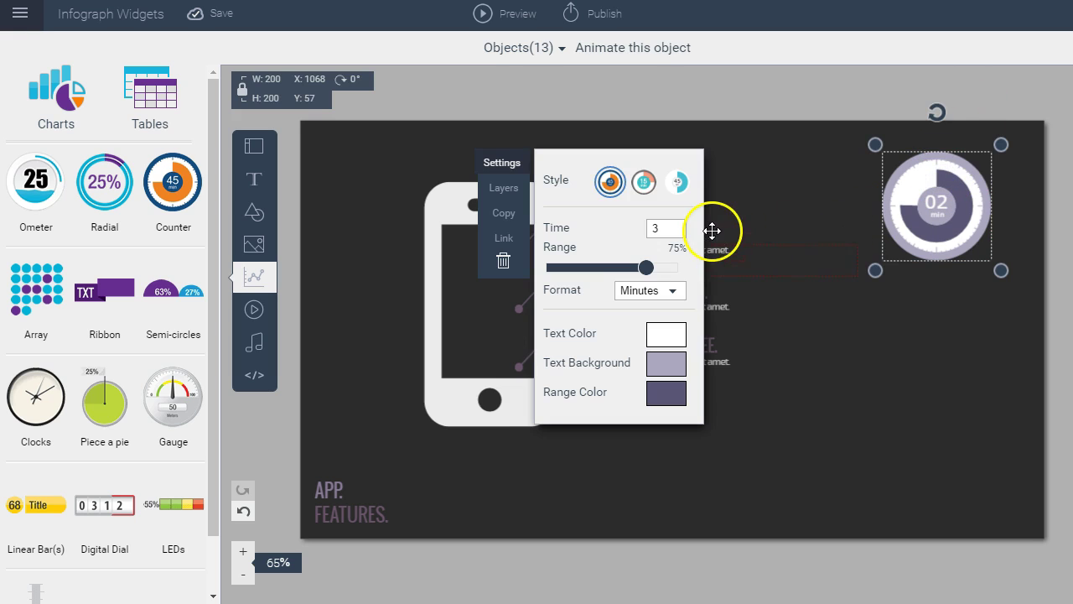
pyautogui.doubleClick(656, 228)
pyautogui.write('2')
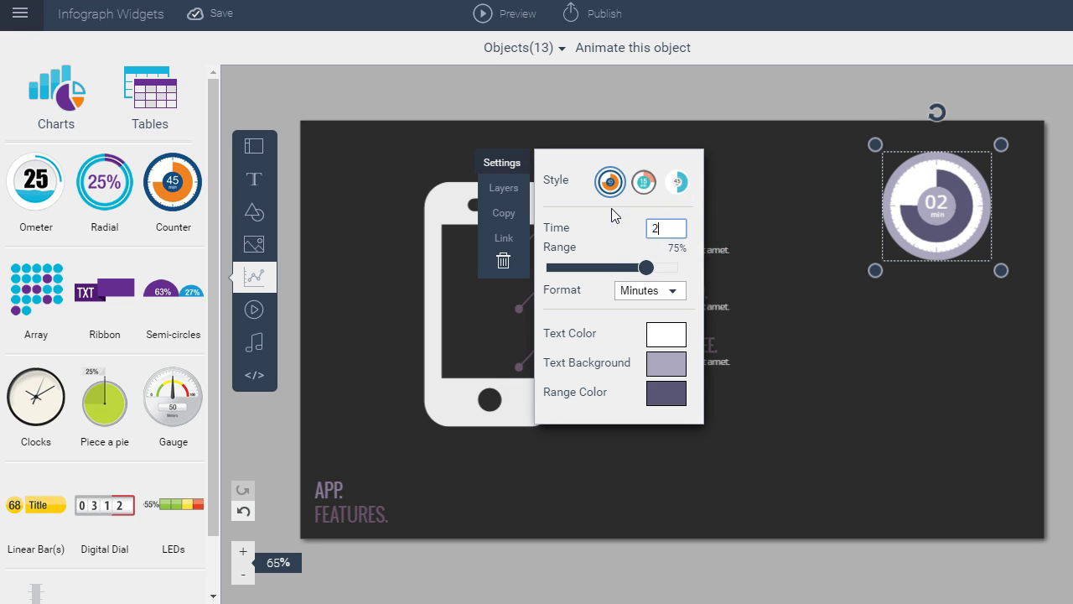
pyautogui.click(946, 508)
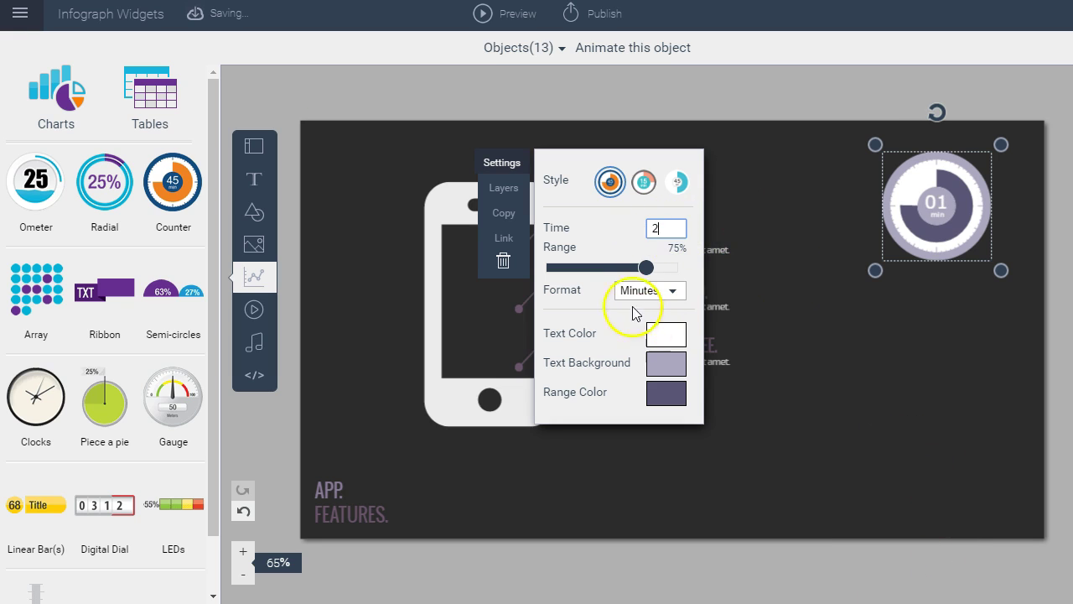
pyautogui.moveTo(647, 267); pyautogui.dragTo(695, 269)
pyautogui.click(784, 210)
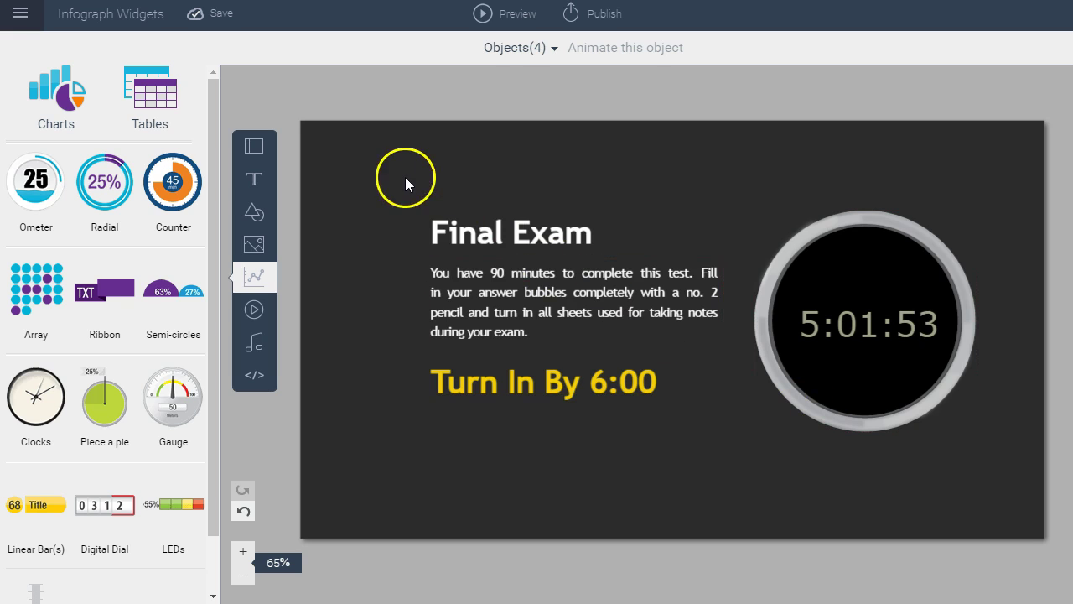
# - Nudge the Final Exam slide's digital clock a few pixels higher beside the instructions
pyautogui.moveTo(383, 172); pyautogui.dragTo(608, 441)
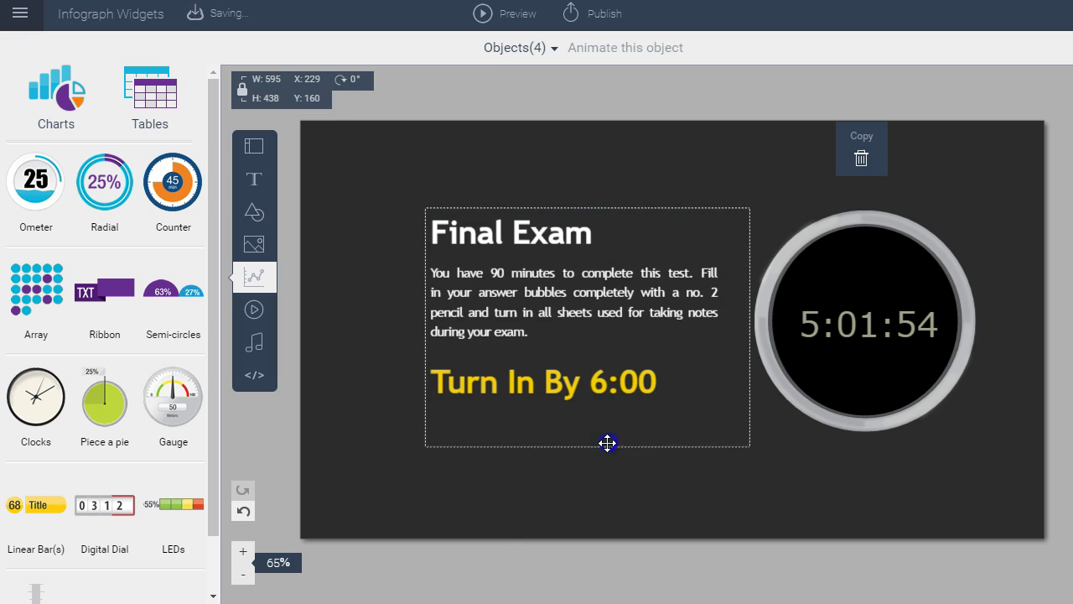
pyautogui.click(751, 487)
pyautogui.click(874, 366)
pyautogui.moveTo(877, 367); pyautogui.dragTo(877, 355)
pyautogui.click(761, 478)
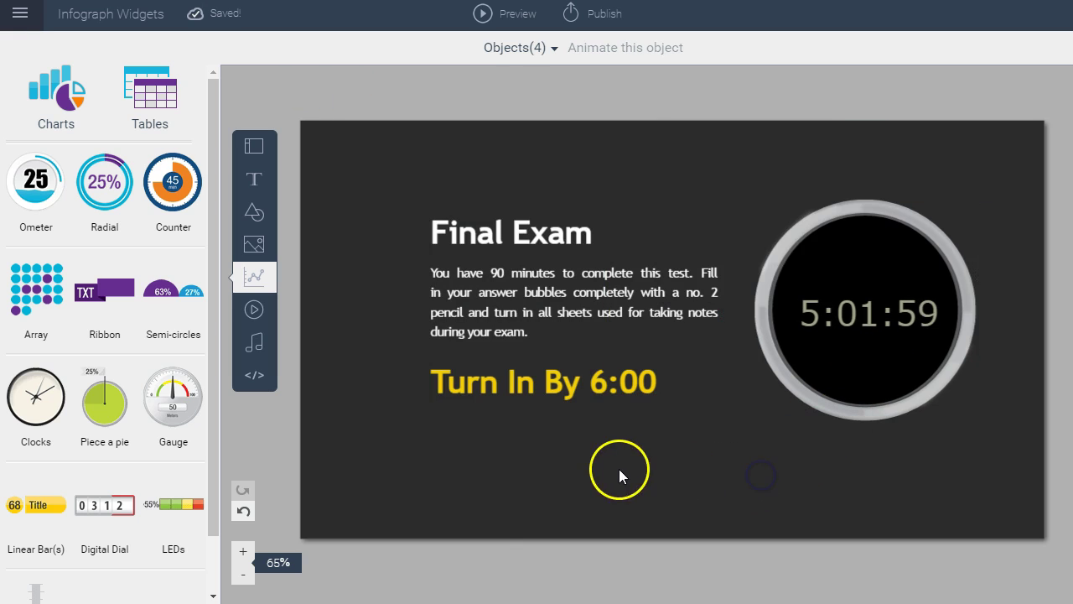
pyautogui.click(608, 436)
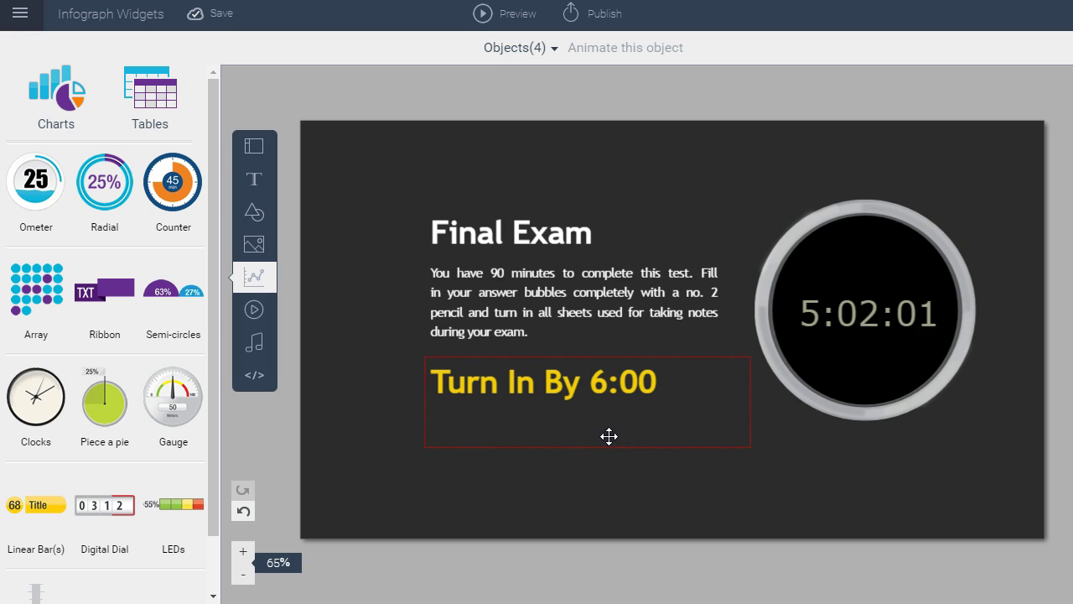